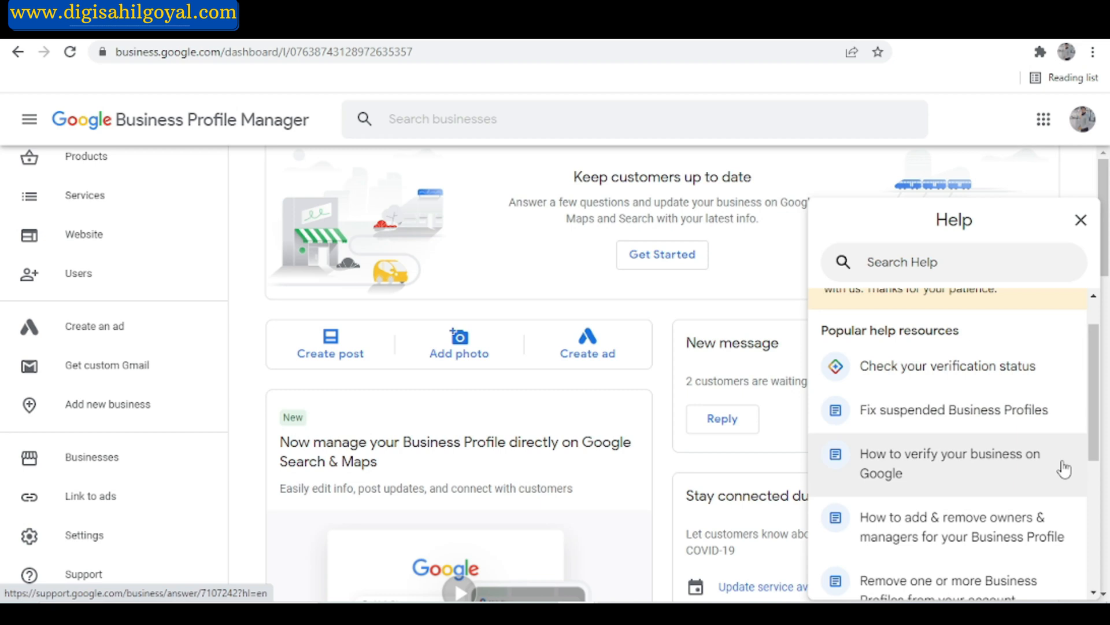
Browse the popular help resources and open the "Fix suspended Business Profiles" article.
scroll(1062, 468, down, 2)
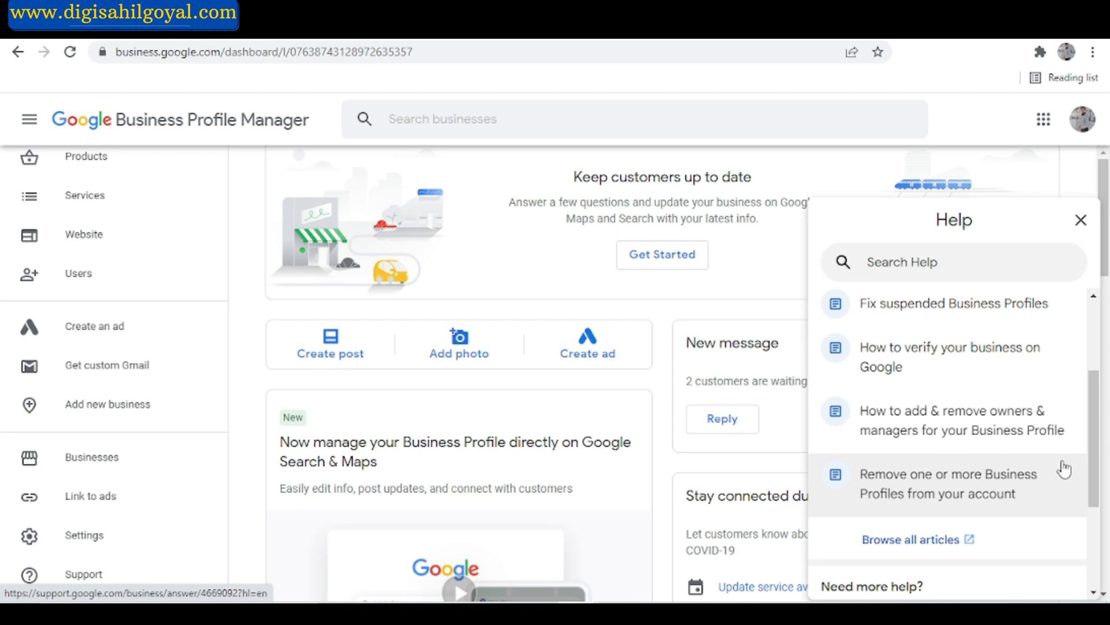
scroll(1031, 506, down, 1)
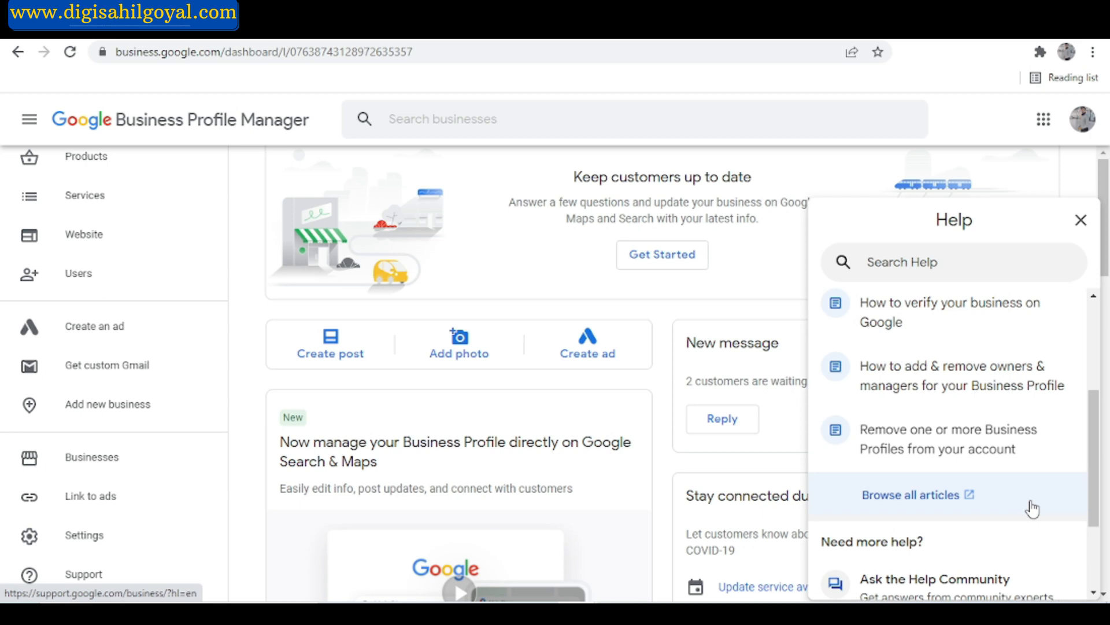
scroll(1031, 502, down, 1)
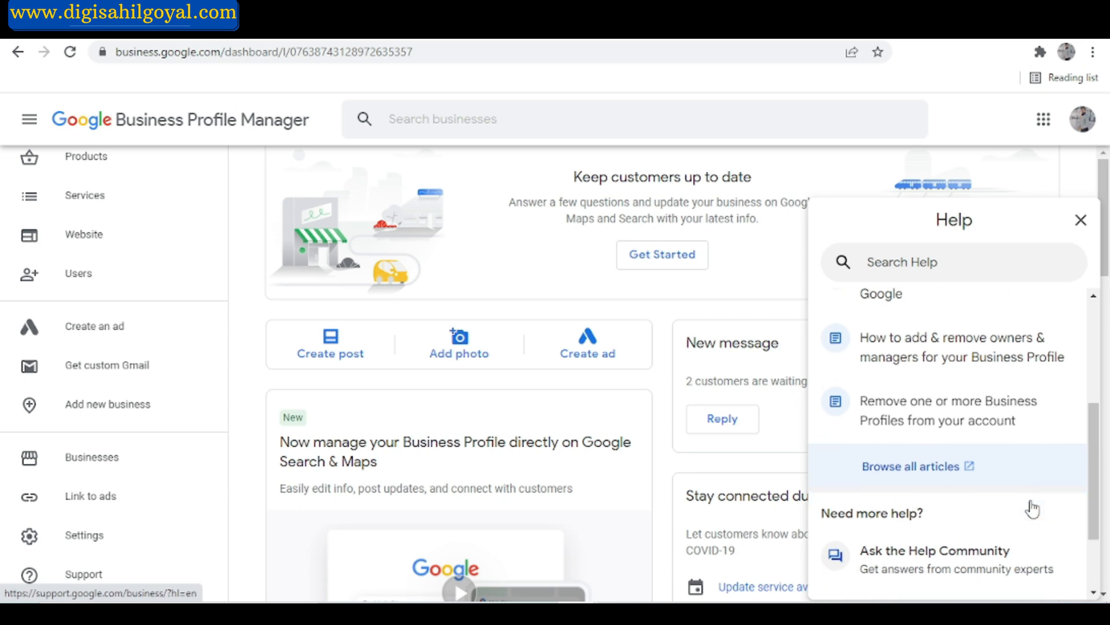
scroll(959, 390, up, 5)
scroll(962, 390, down, 4)
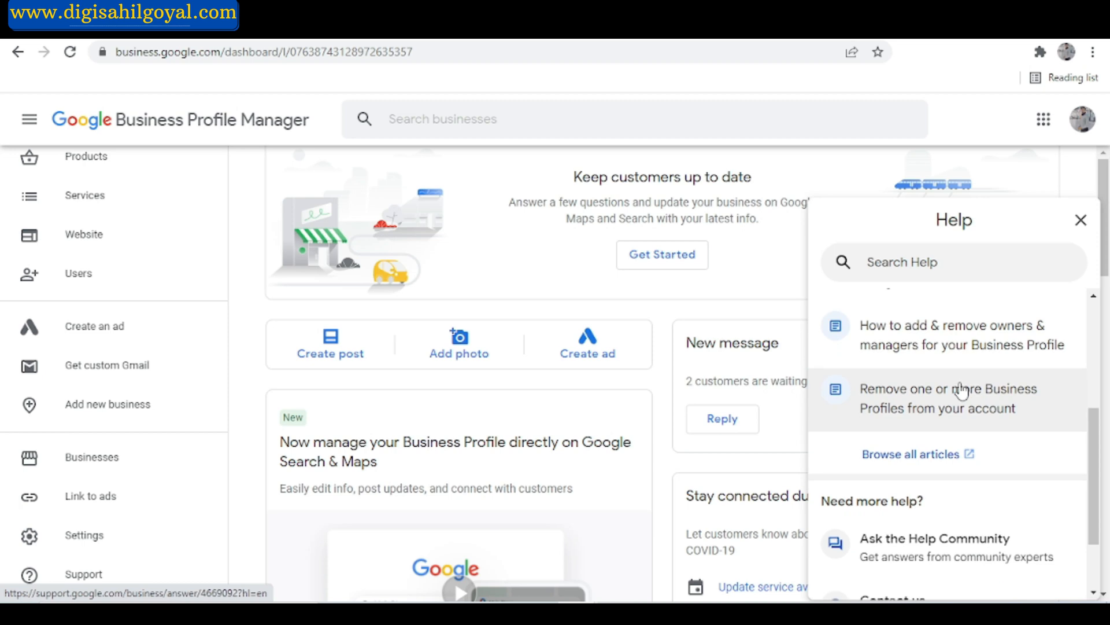
scroll(962, 390, down, 2)
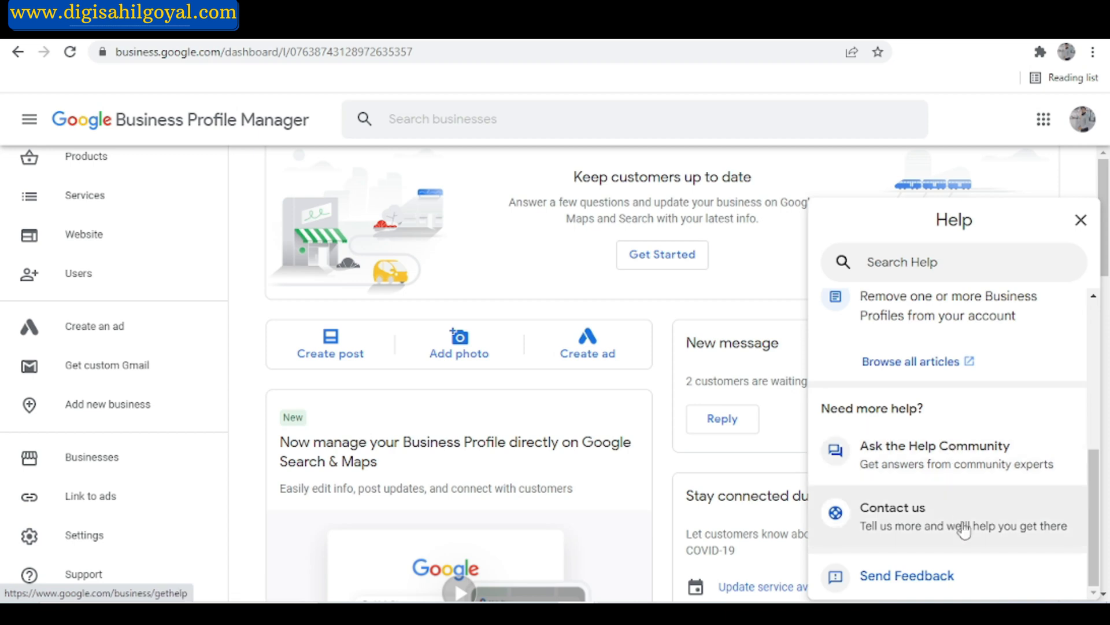
scroll(963, 530, up, 6)
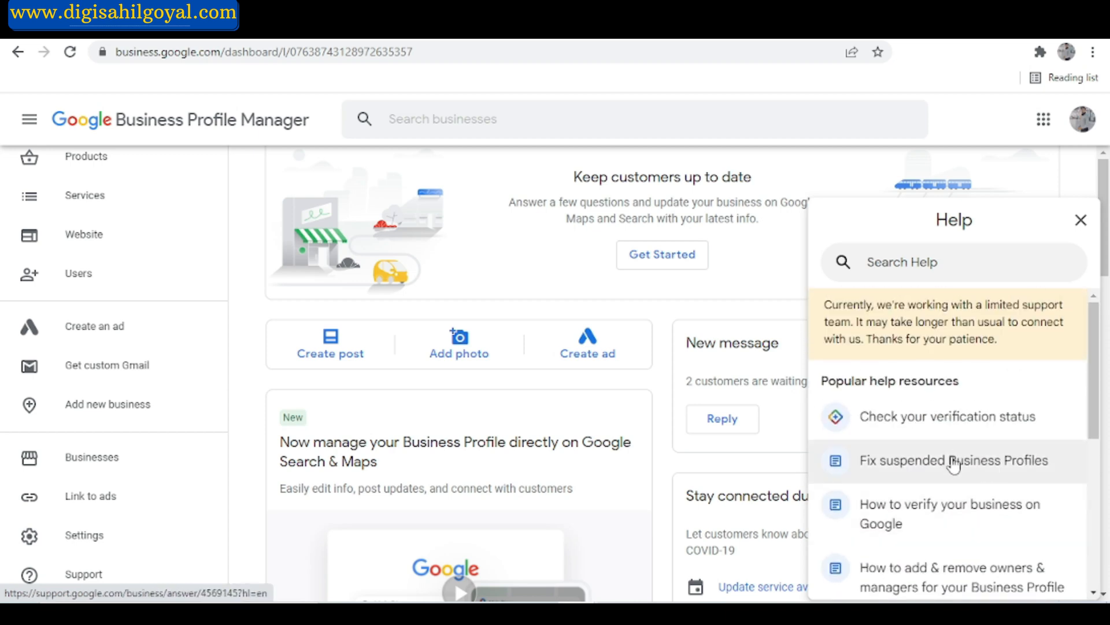
click(990, 465)
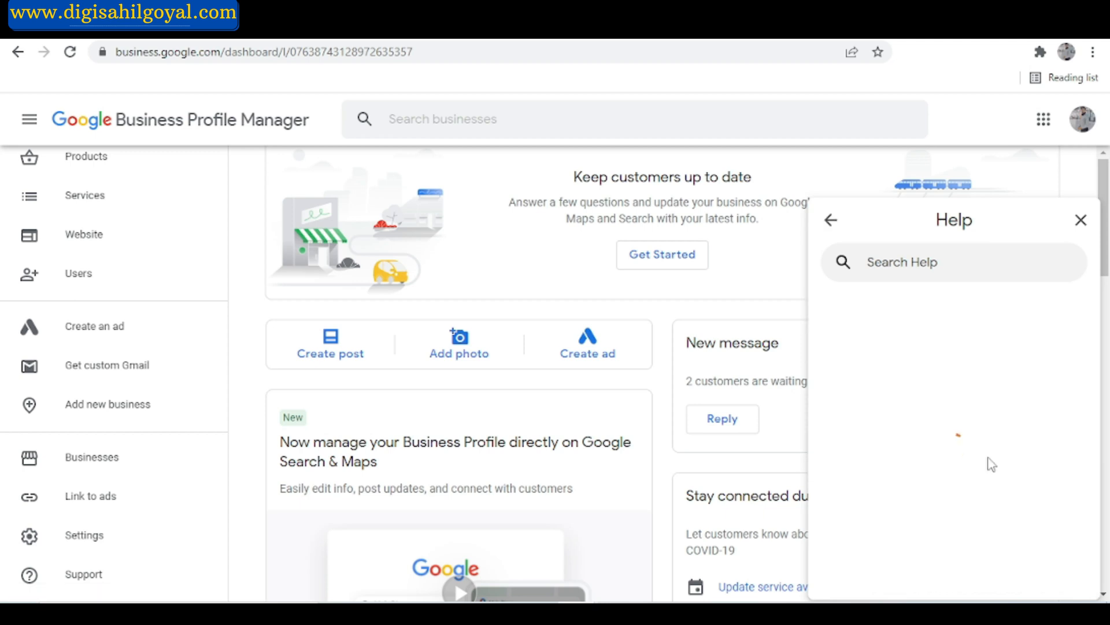
Review the "Fix a suspended profile" instructions and open the linked reinstatement request form.
scroll(990, 462, down, 3)
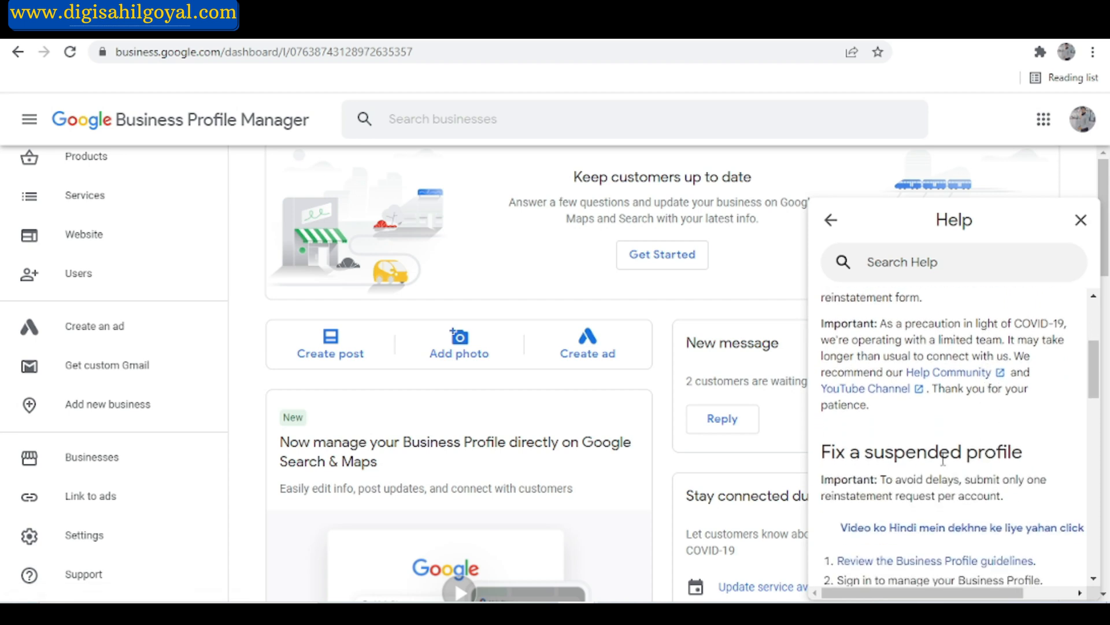
scroll(962, 458, down, 2)
scroll(962, 458, down, 1)
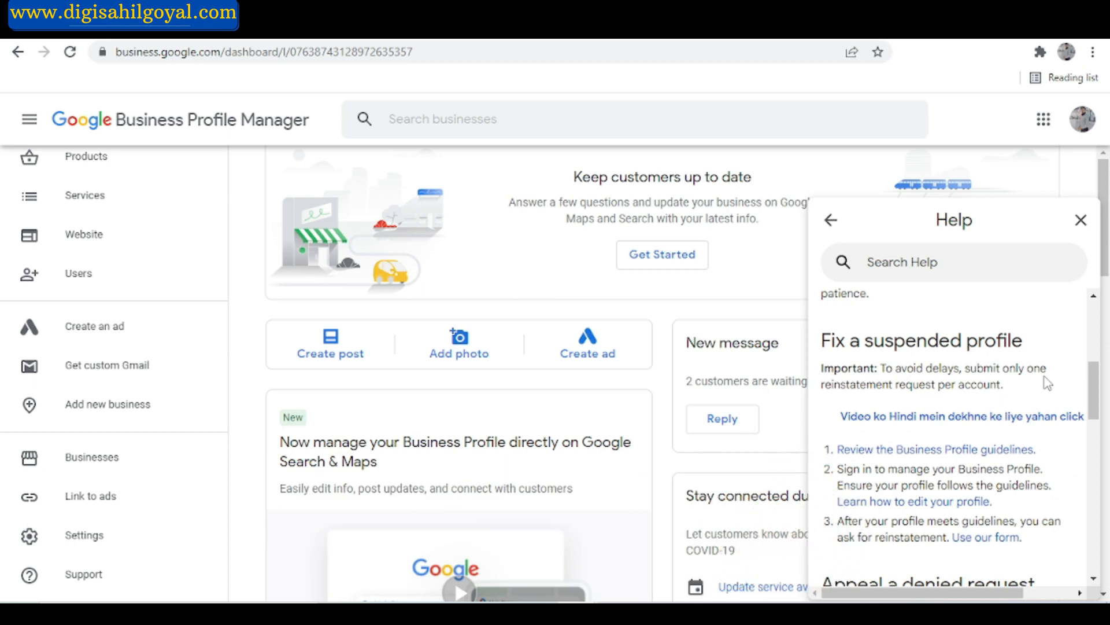
scroll(1047, 383, down, 4)
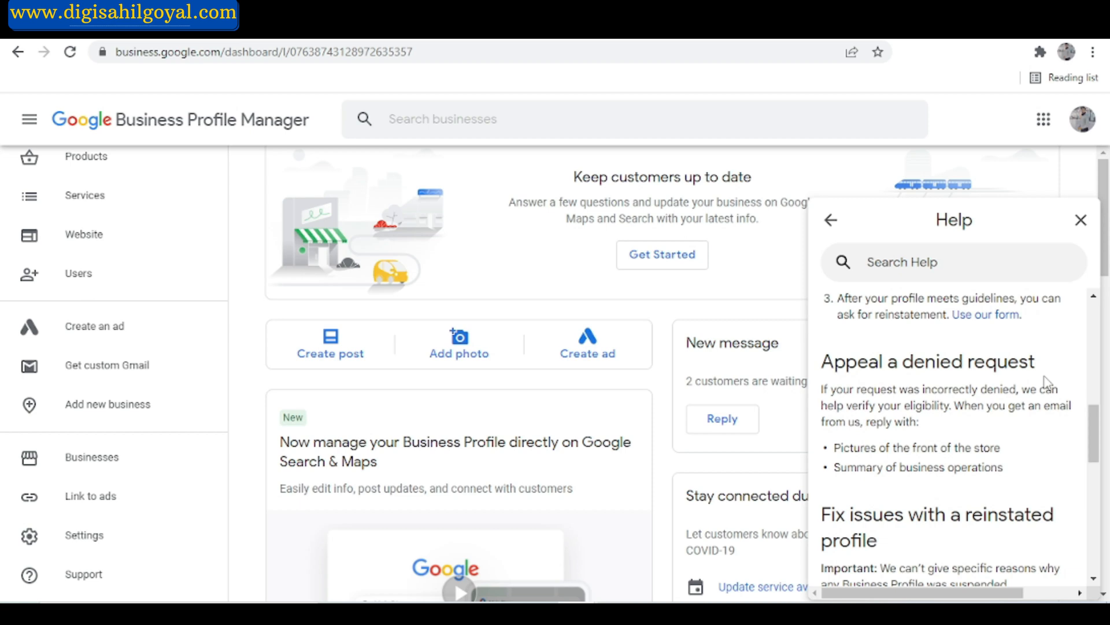
scroll(1048, 383, up, 1)
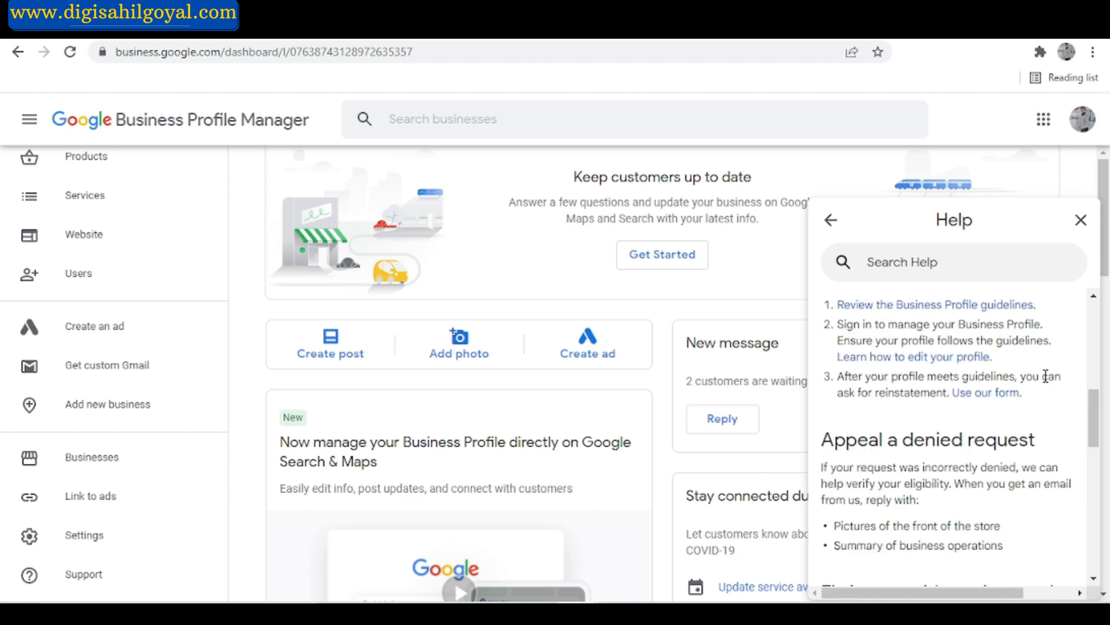
click(977, 395)
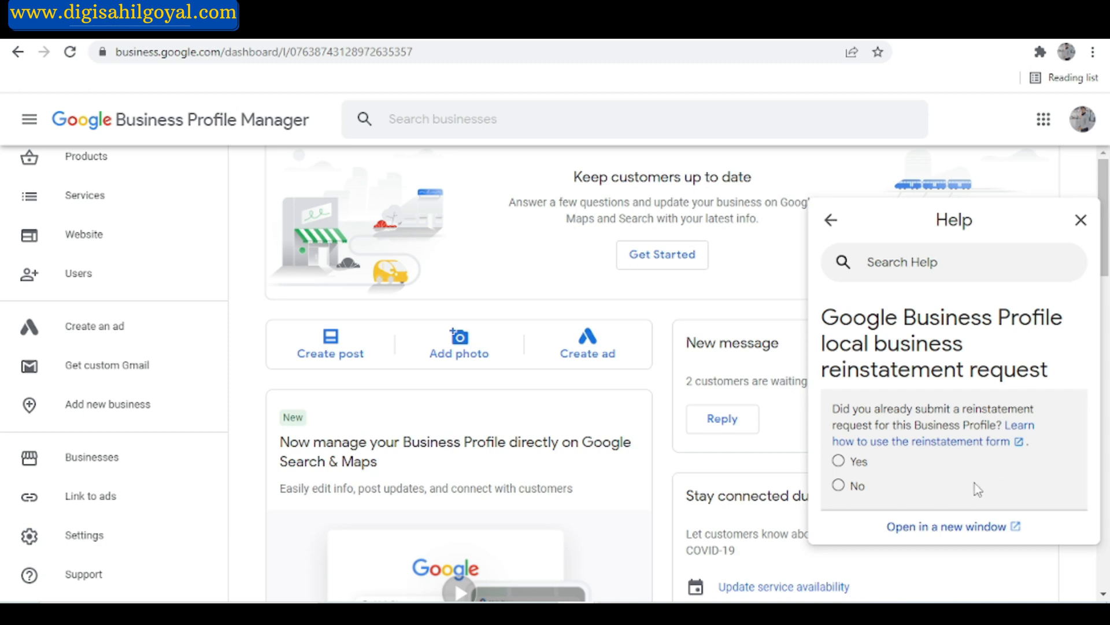
Answer No to having already submitted a reinstatement request, and Yes to being the official representative and complying with the quality guidelines.
click(841, 487)
scroll(840, 491, down, 1)
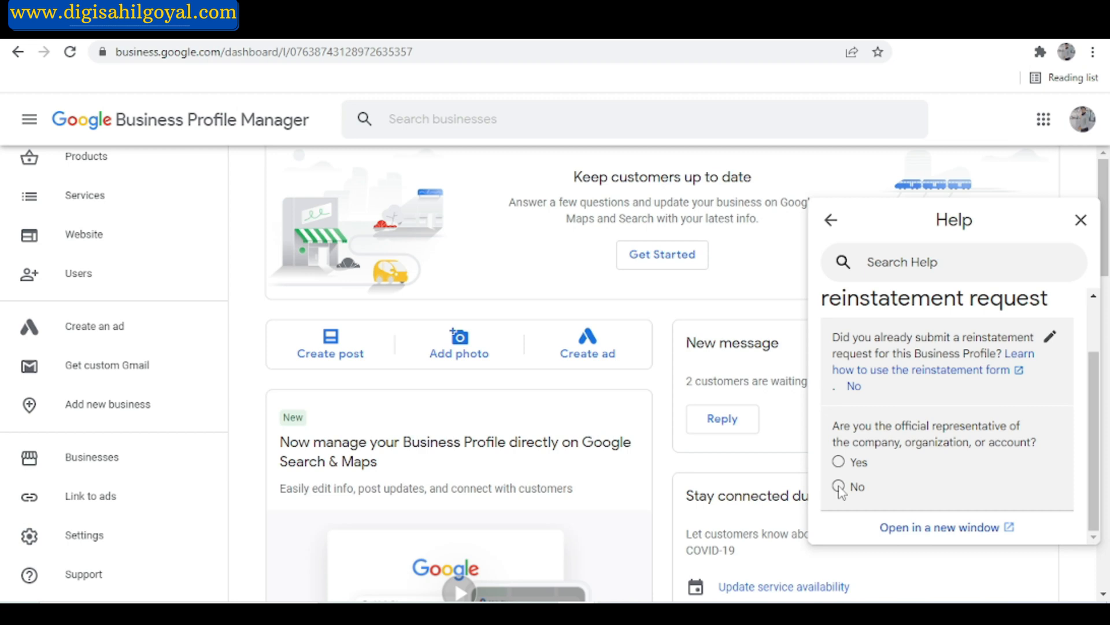
click(839, 463)
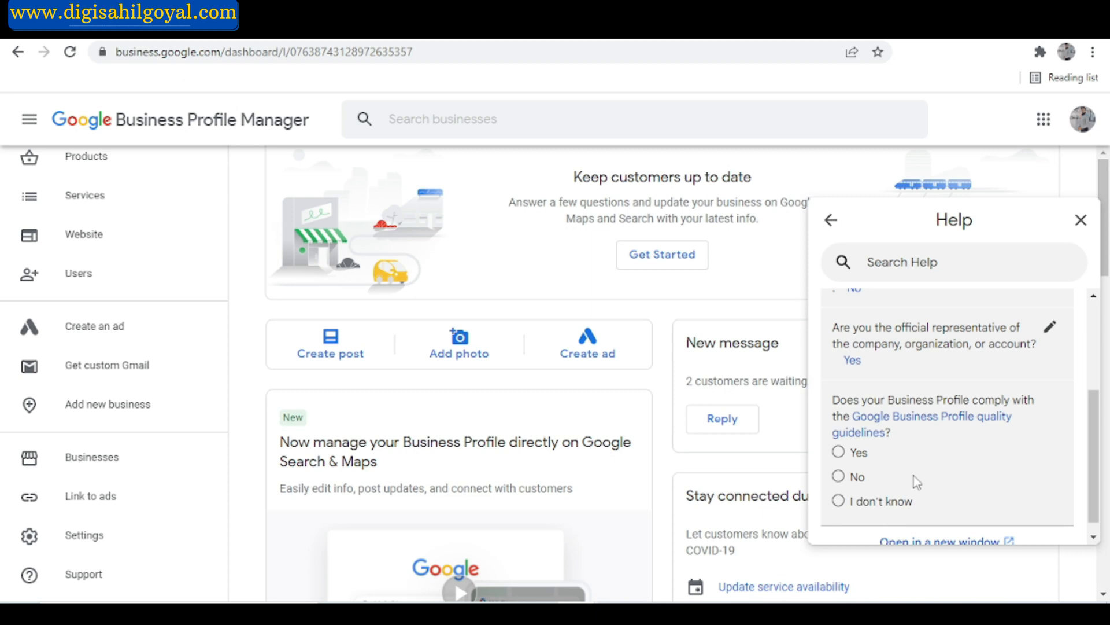
click(859, 452)
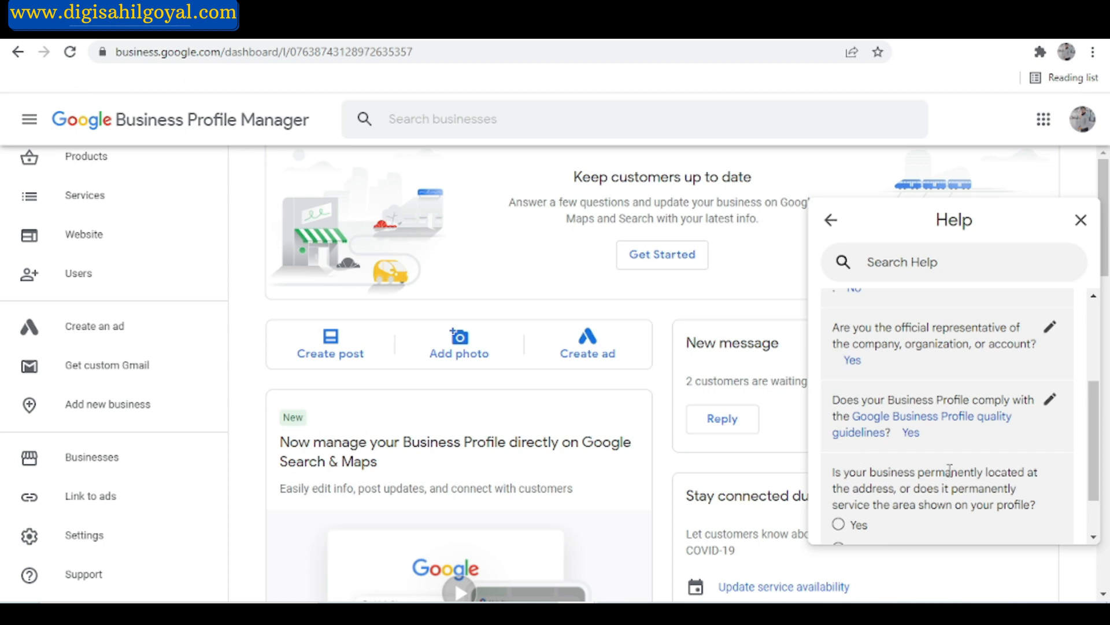
Answer Yes to the business being permanently located at its address and to having entered an accurate street address or service area.
scroll(949, 472, down, 1)
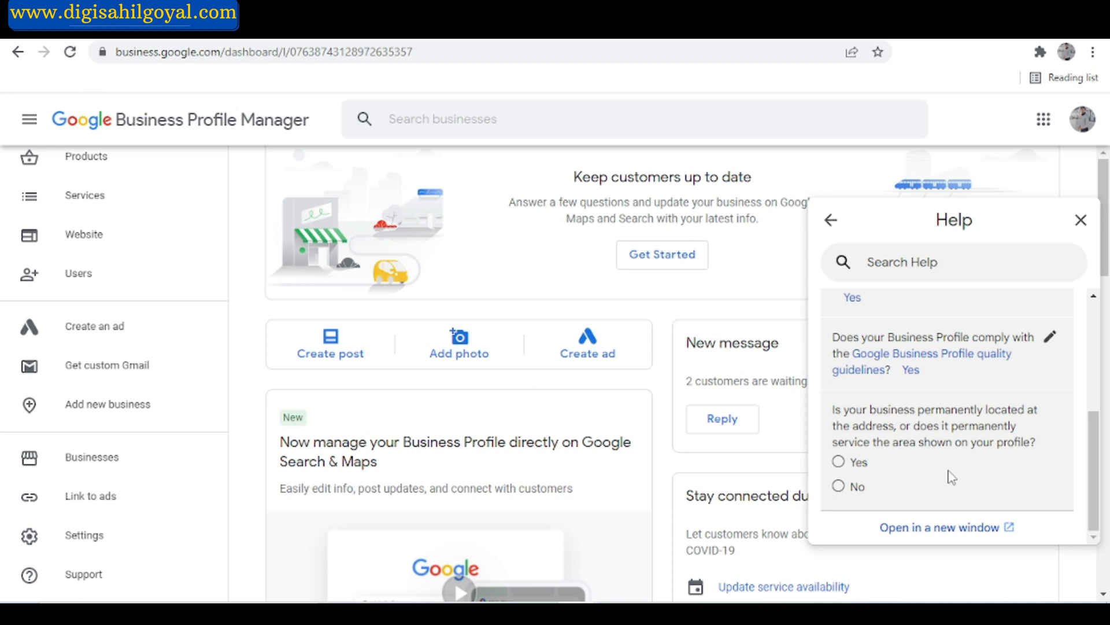
click(865, 463)
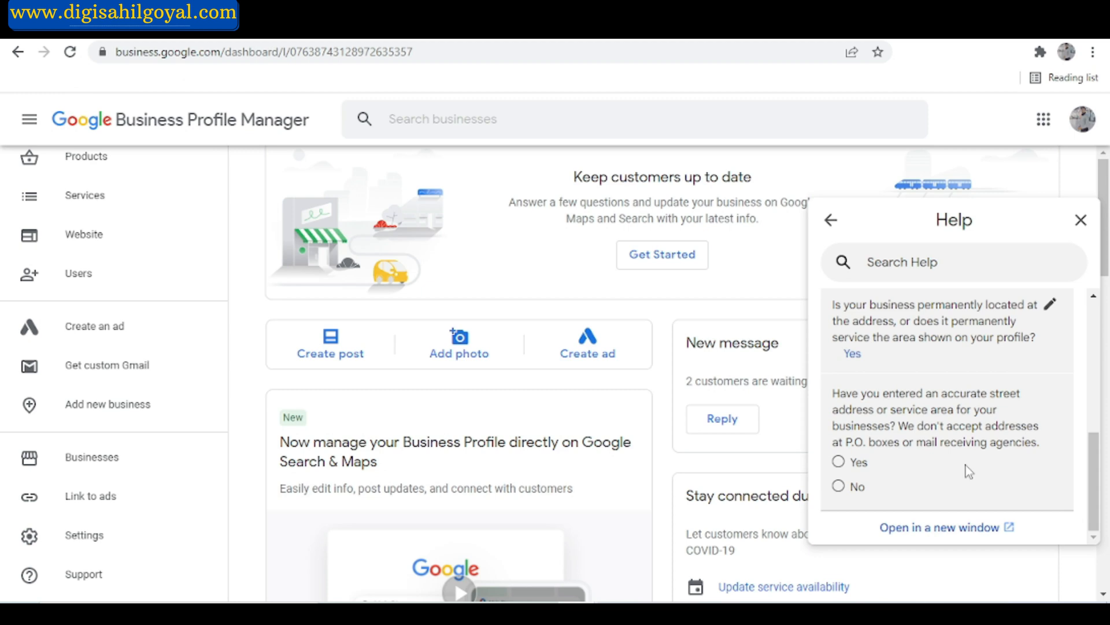
click(858, 462)
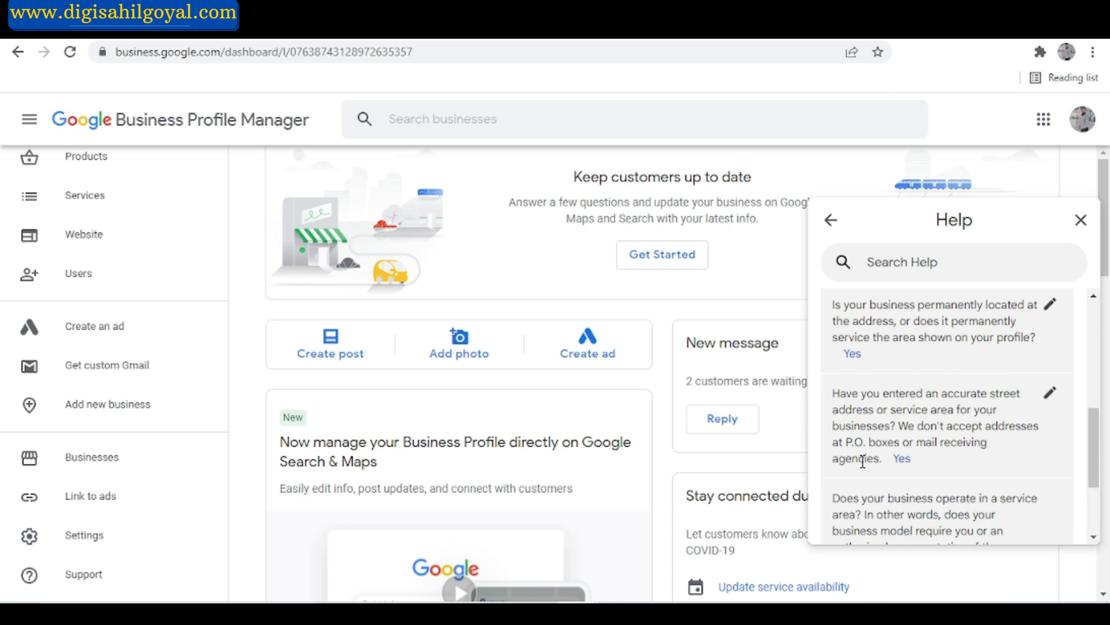
Answer Yes to the business operating in a service area and to conducting face-to-face business at the location.
scroll(1005, 521, down, 2)
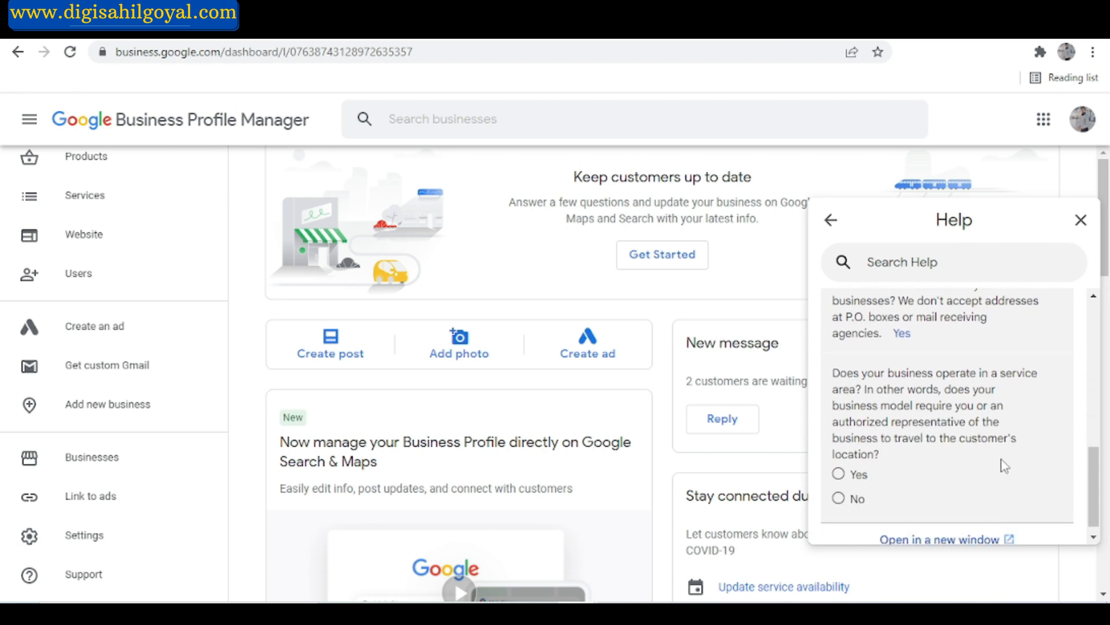
scroll(1005, 465, down, 1)
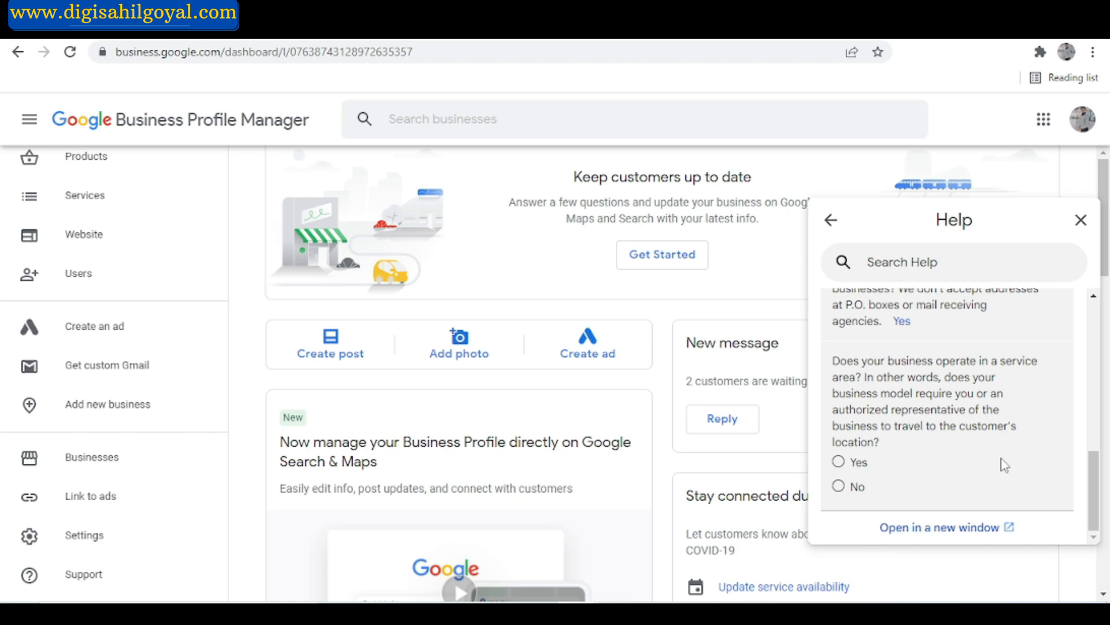
click(855, 462)
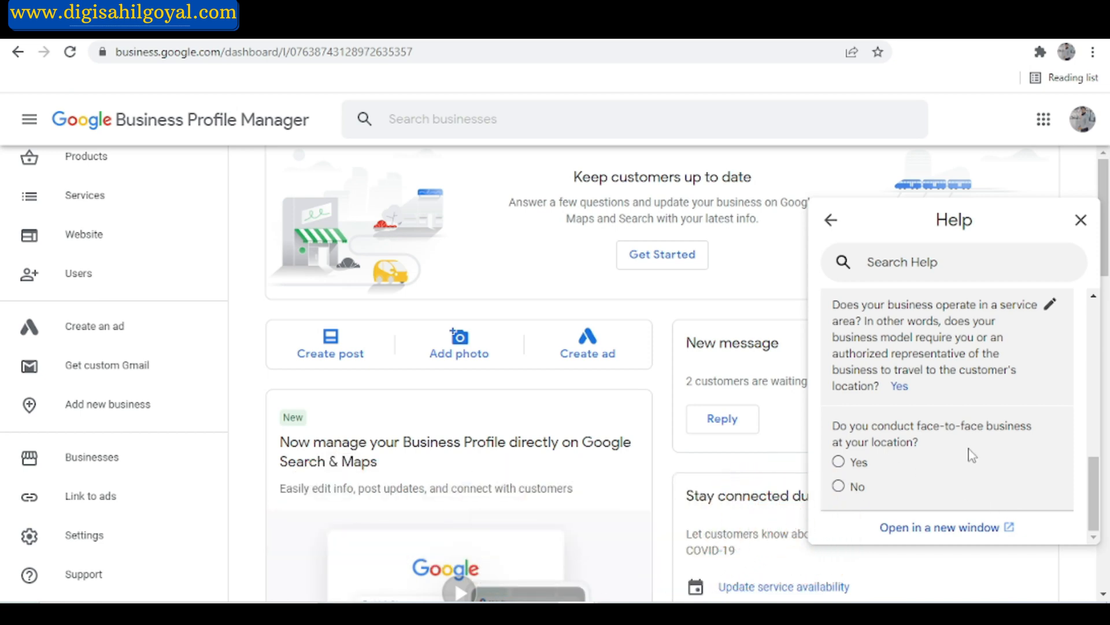
click(857, 462)
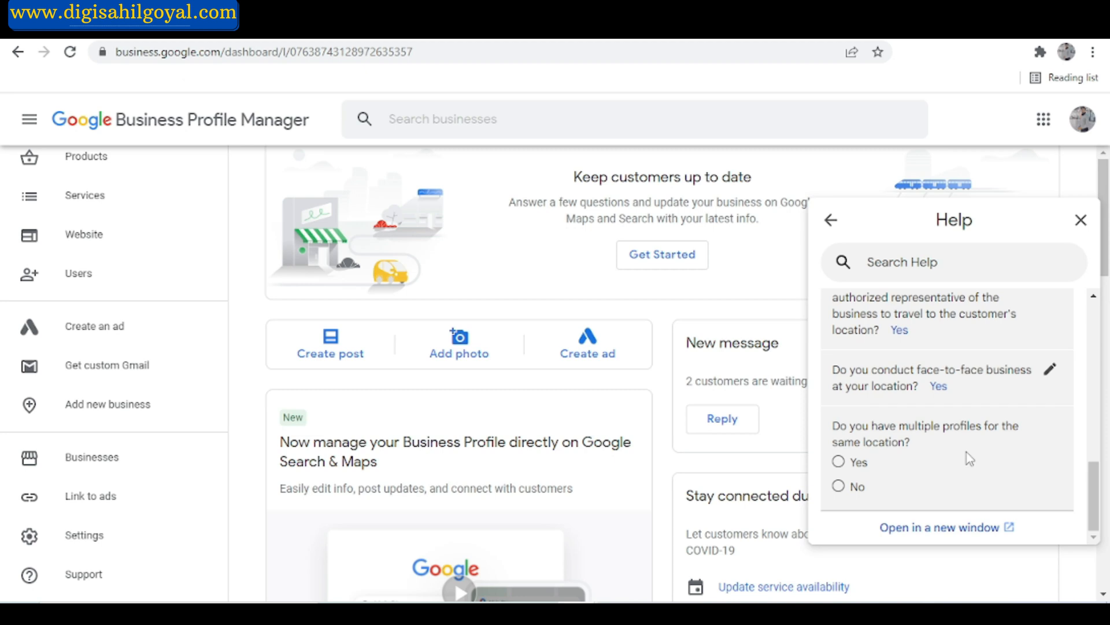
Answer Yes to having multiple profiles for the same location and choose "I have disabled all duplicate pages.".
click(838, 462)
scroll(840, 466, down, 3)
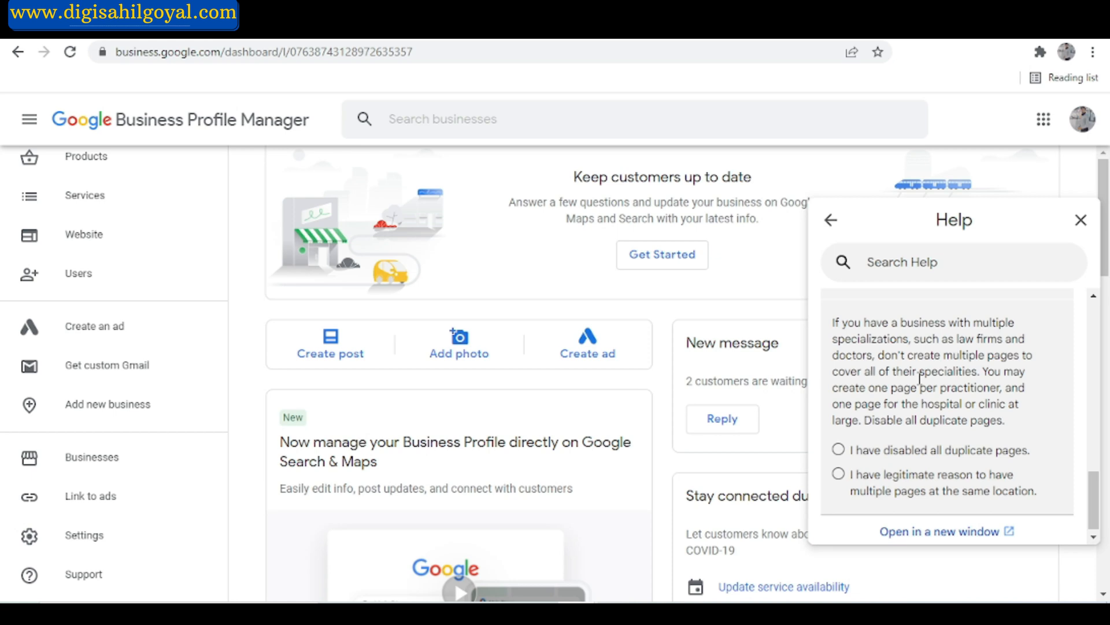
scroll(920, 379, down, 1)
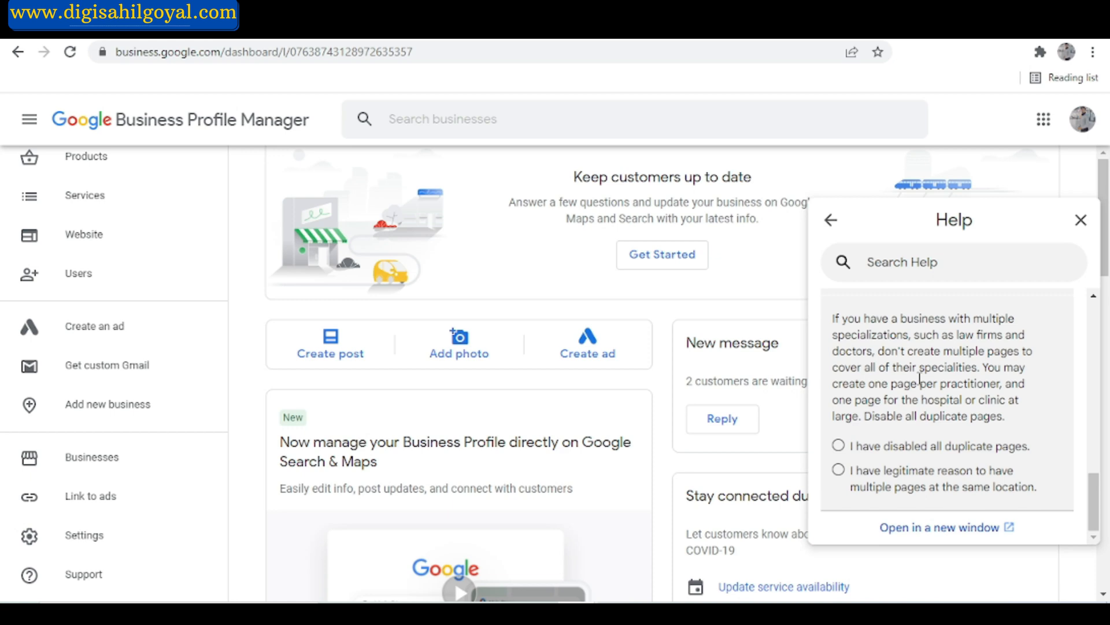
click(926, 445)
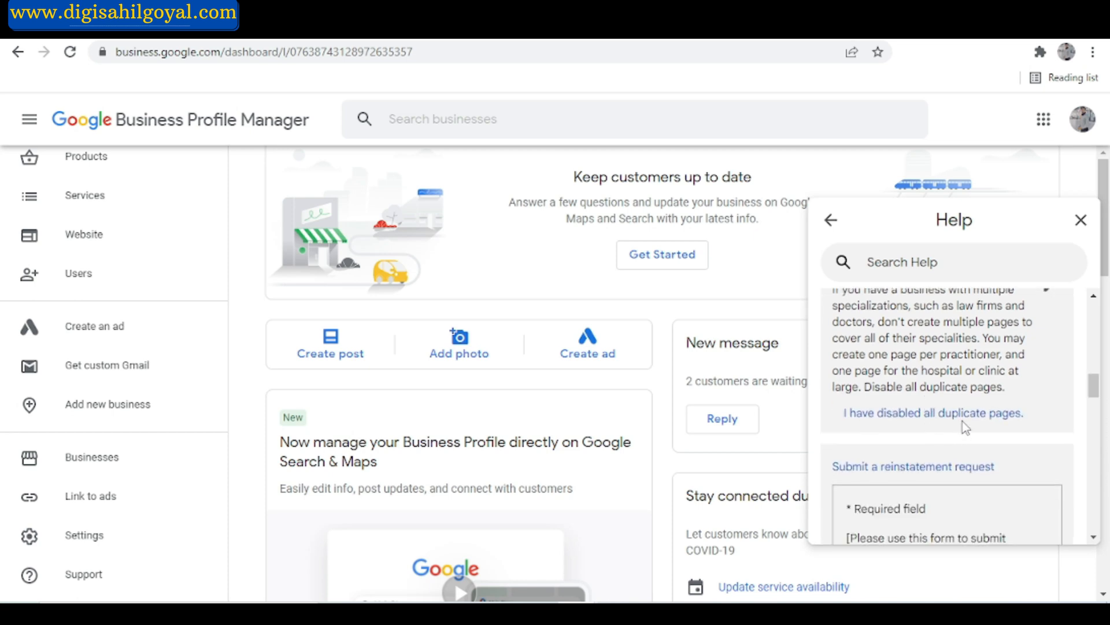
Look over the start of the reinstatement request form and open the business's Info page beside it for reference.
scroll(962, 421, down, 5)
scroll(964, 391, up, 2)
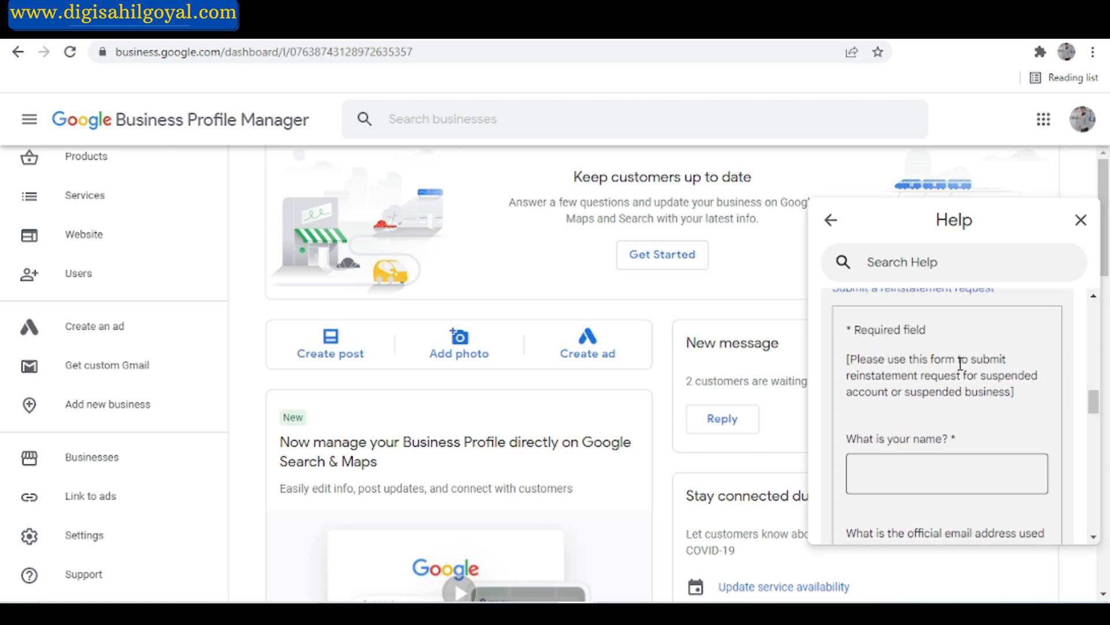
scroll(961, 363, up, 1)
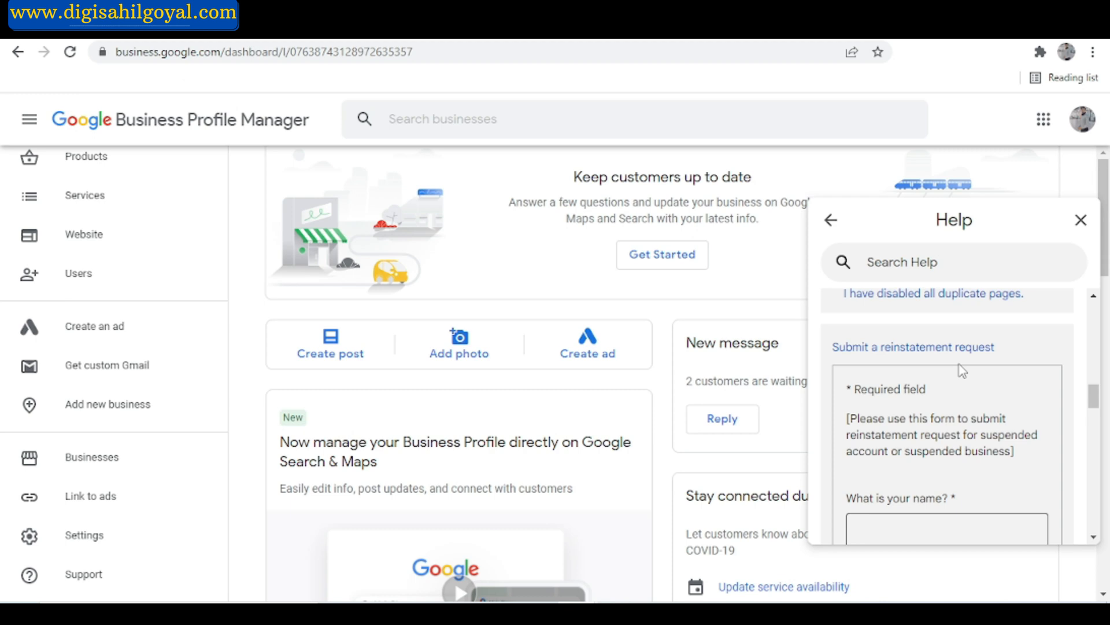
scroll(963, 370, down, 2)
click(926, 422)
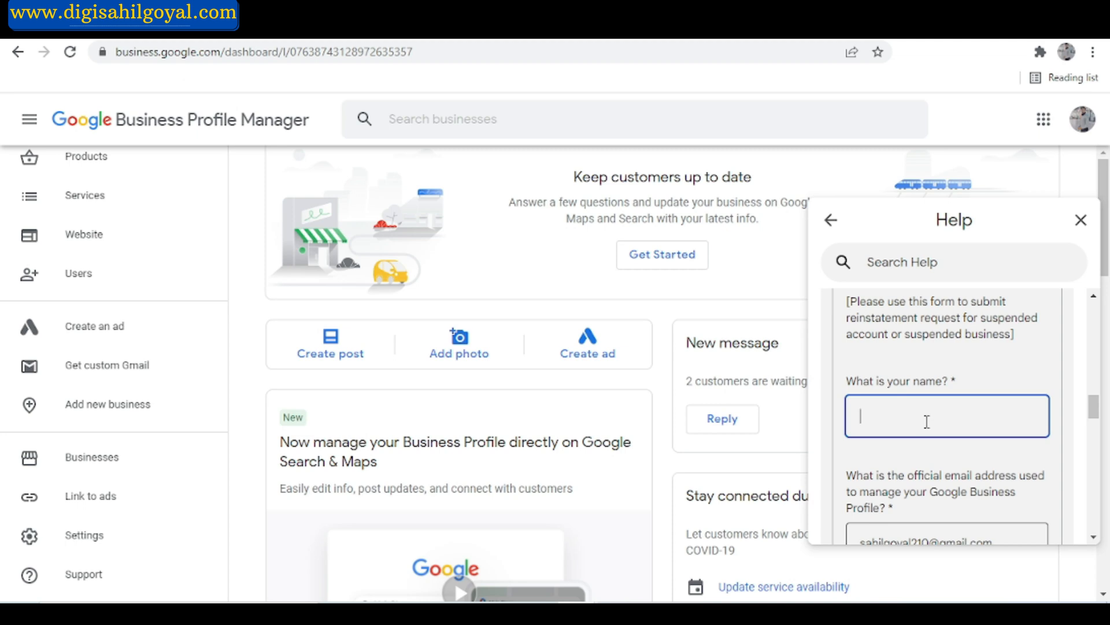
scroll(111, 292, up, 5)
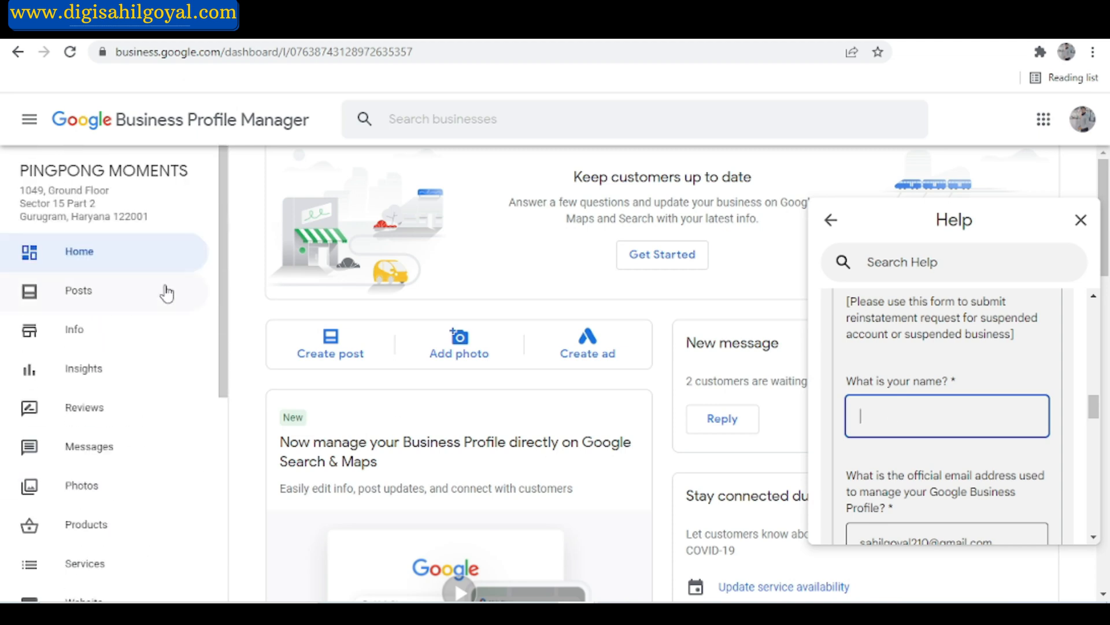
click(93, 339)
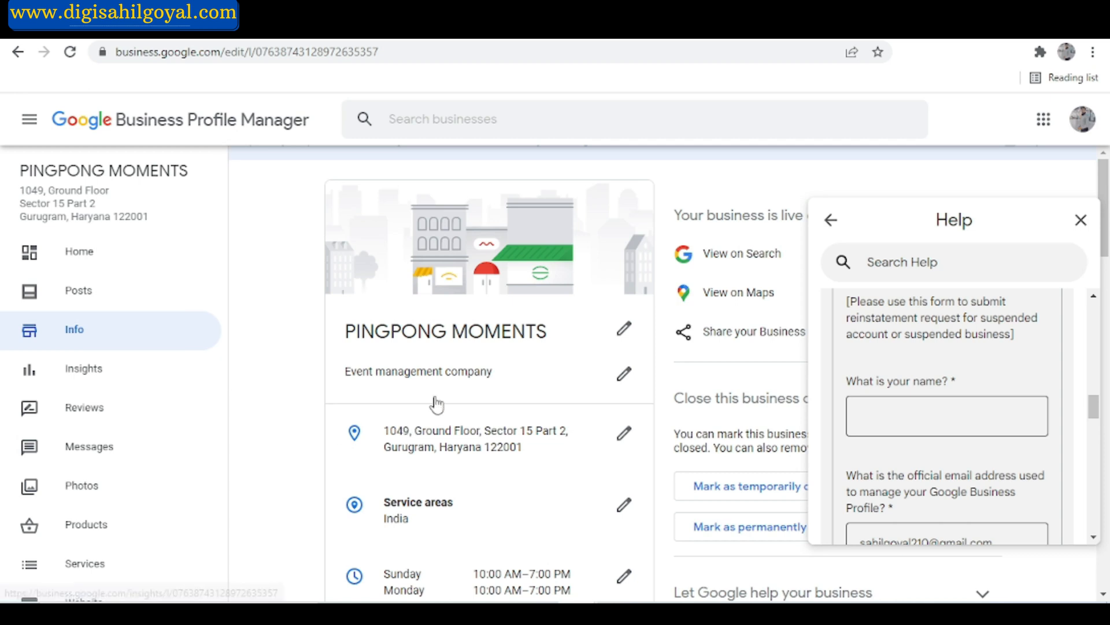
Enter the requester's full name in the reinstatement request form.
scroll(820, 445, down, 1)
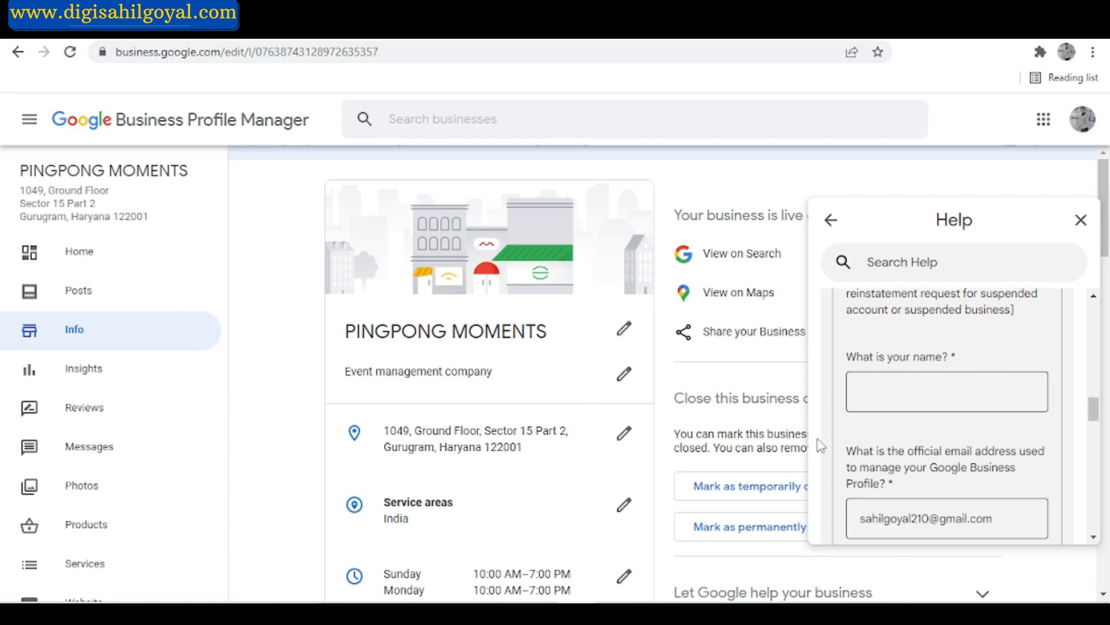
click(947, 403)
Enter "Pingpong Moments" as the name of the business in the reinstatement request form.
scroll(946, 403, down, 2)
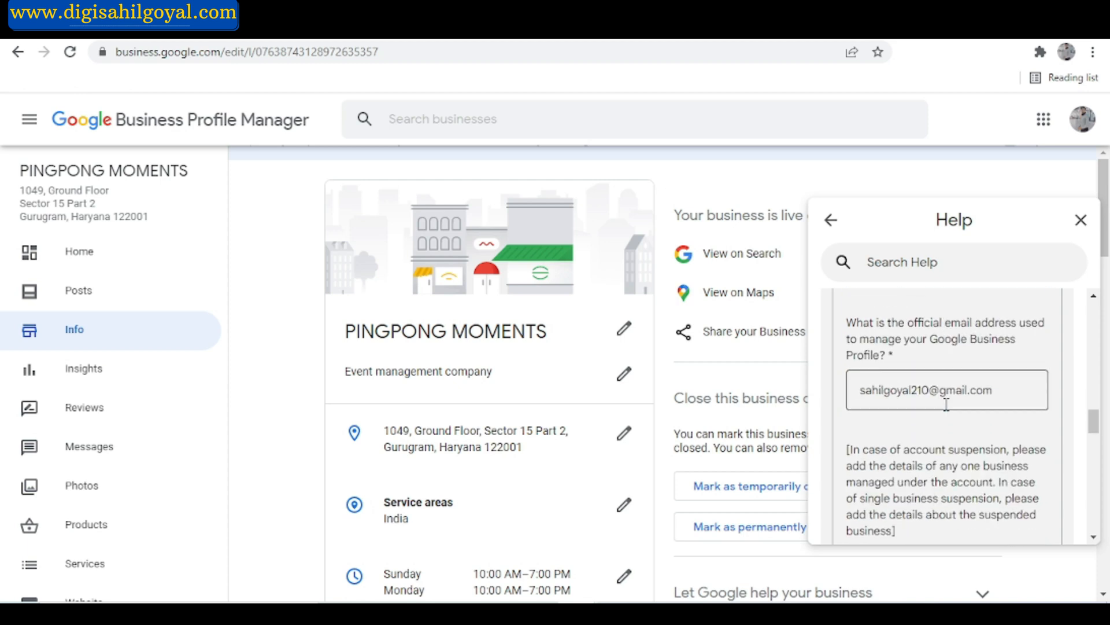
scroll(1001, 391, down, 3)
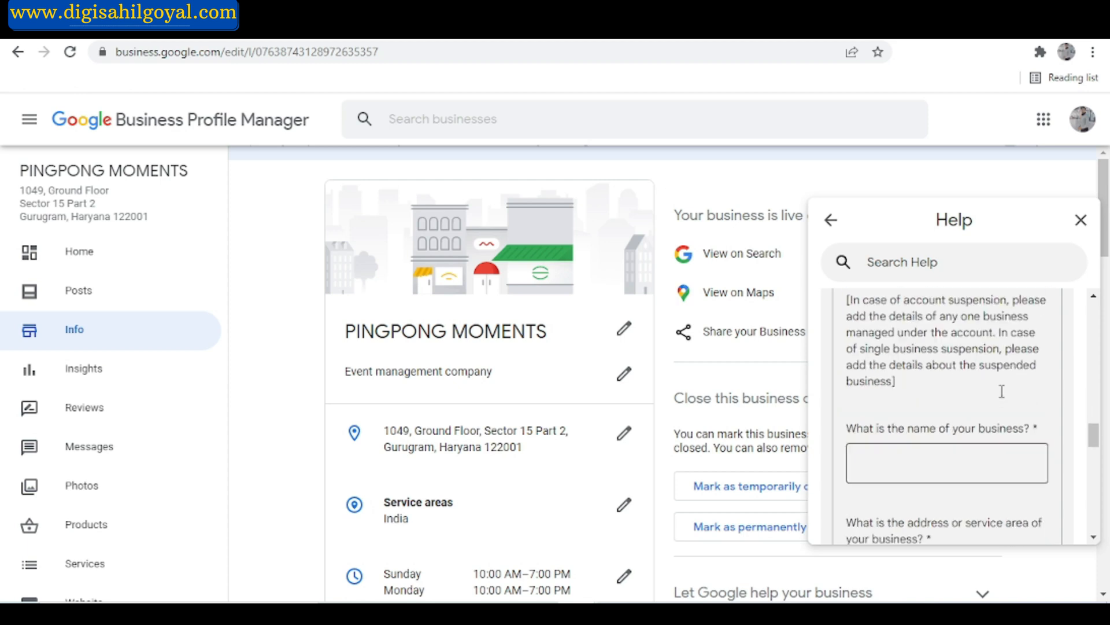
click(937, 438)
scroll(938, 438, down, 1)
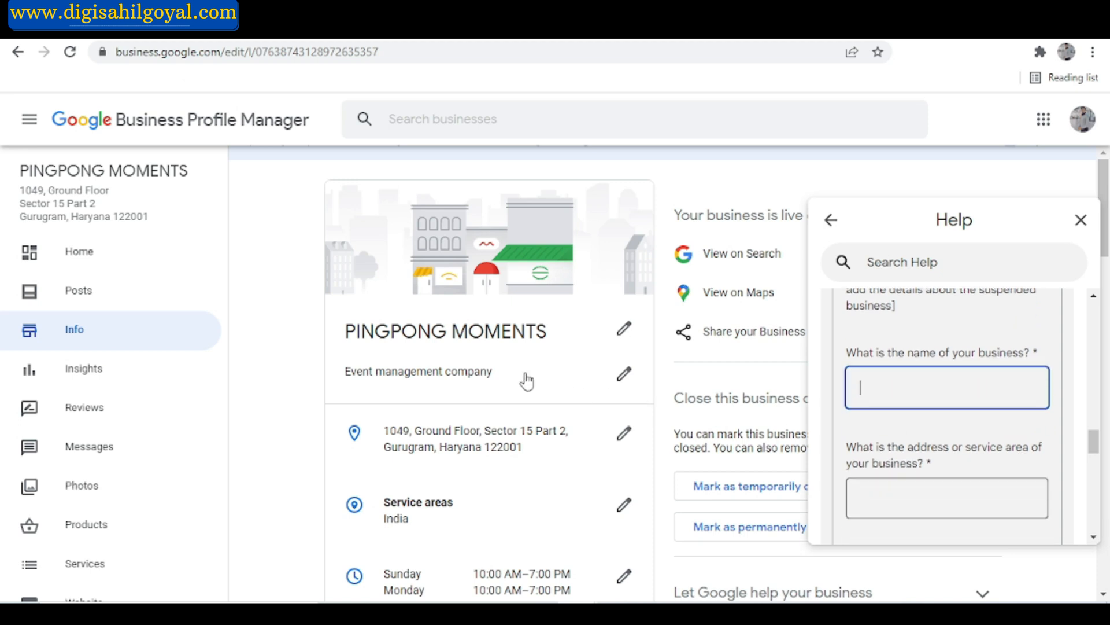
text(Pingpong Mo)
key(BackSpace)
key(BackSpace)
text(ong Moments)
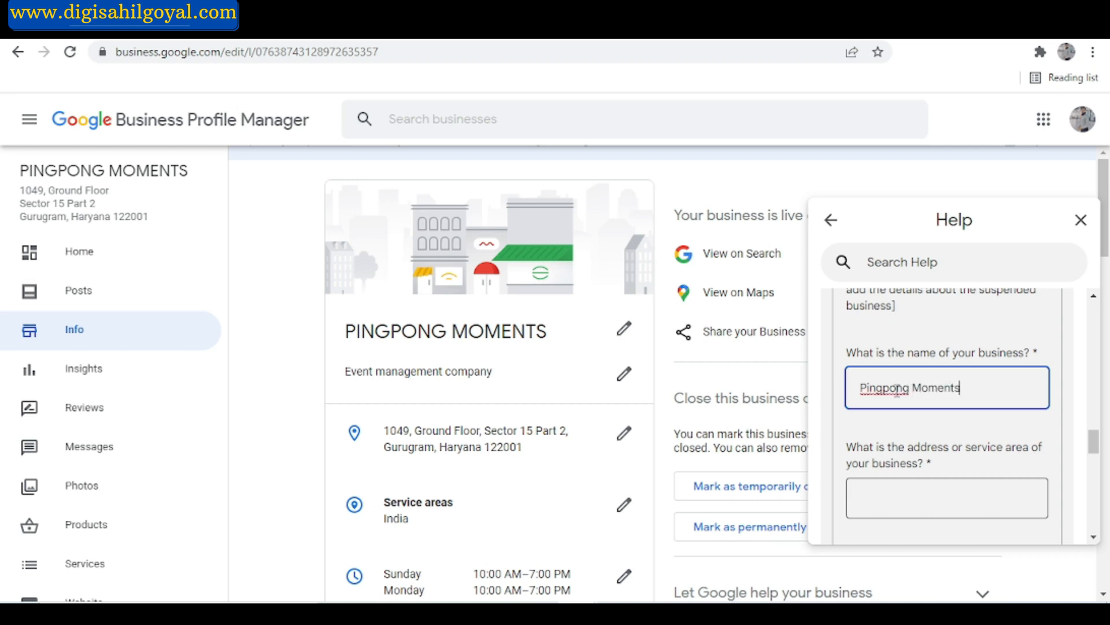
Copy the business's full address from its Info page into the form's address or service area field.
scroll(897, 391, down, 2)
click(934, 412)
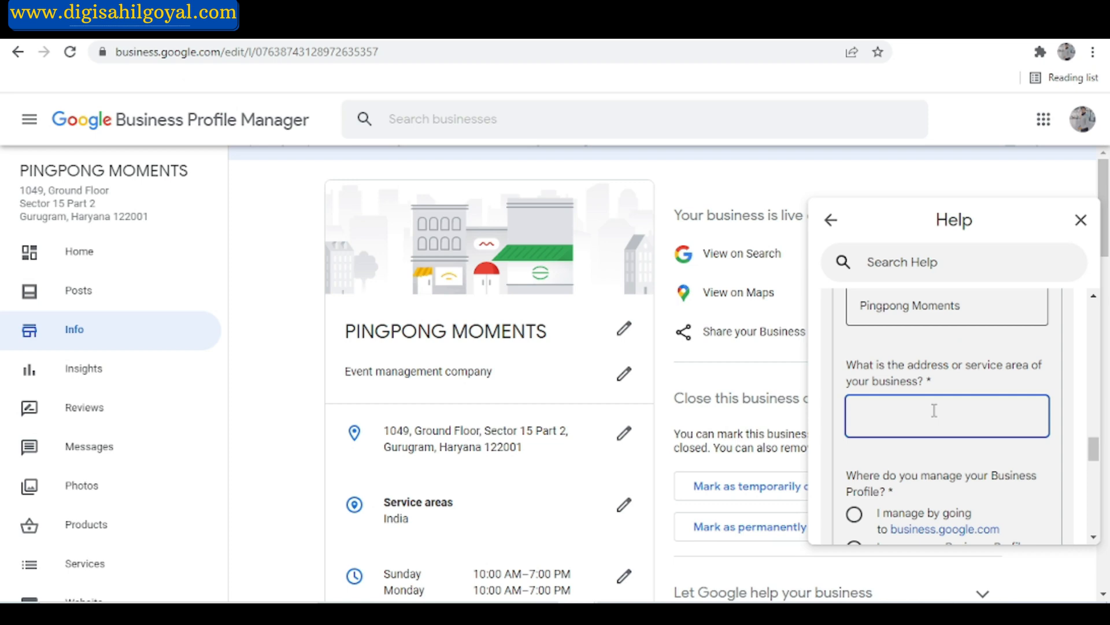
click(516, 450)
drag(515, 450, 920, 403)
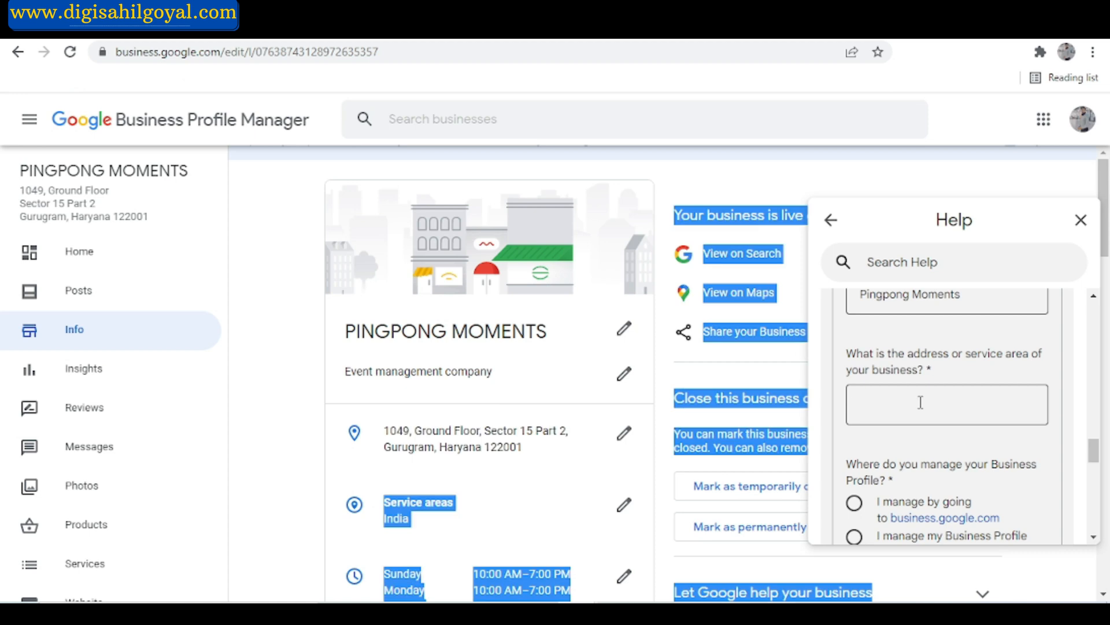
click(921, 402)
Choose managing the profile by going to business.google.com and enter the current profile page's web address as the Business Profile URL.
scroll(1006, 408, down, 2)
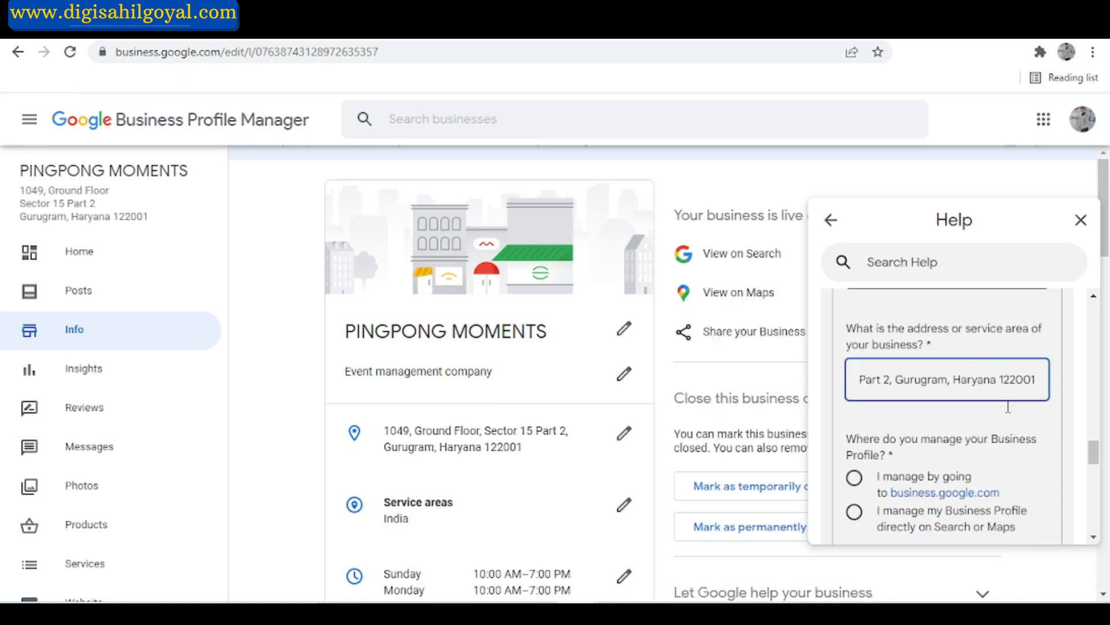
scroll(937, 446, down, 1)
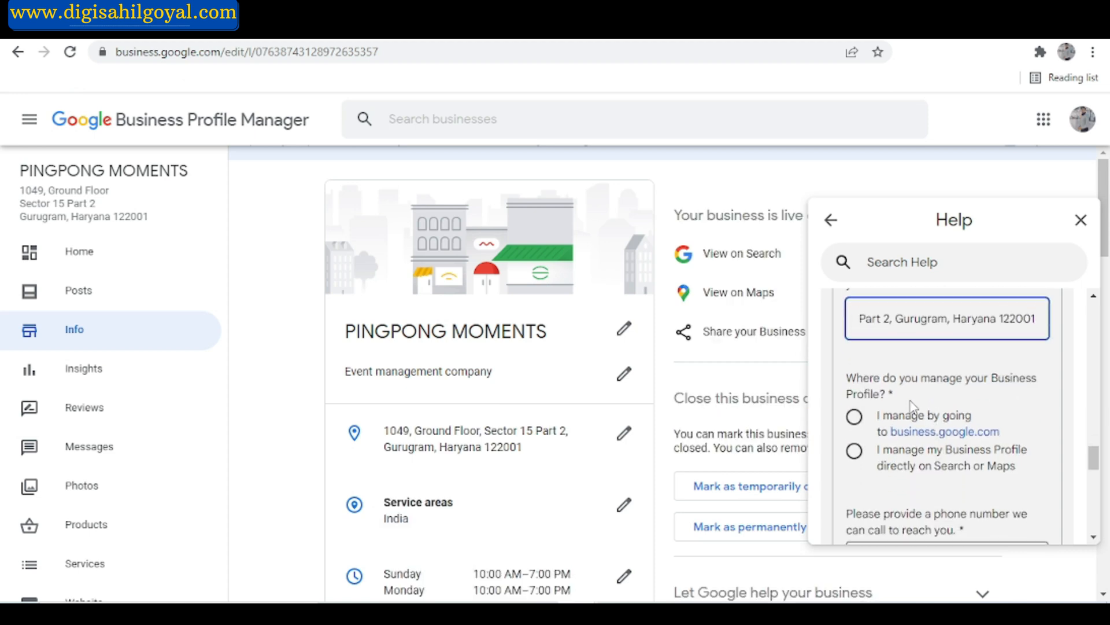
click(870, 423)
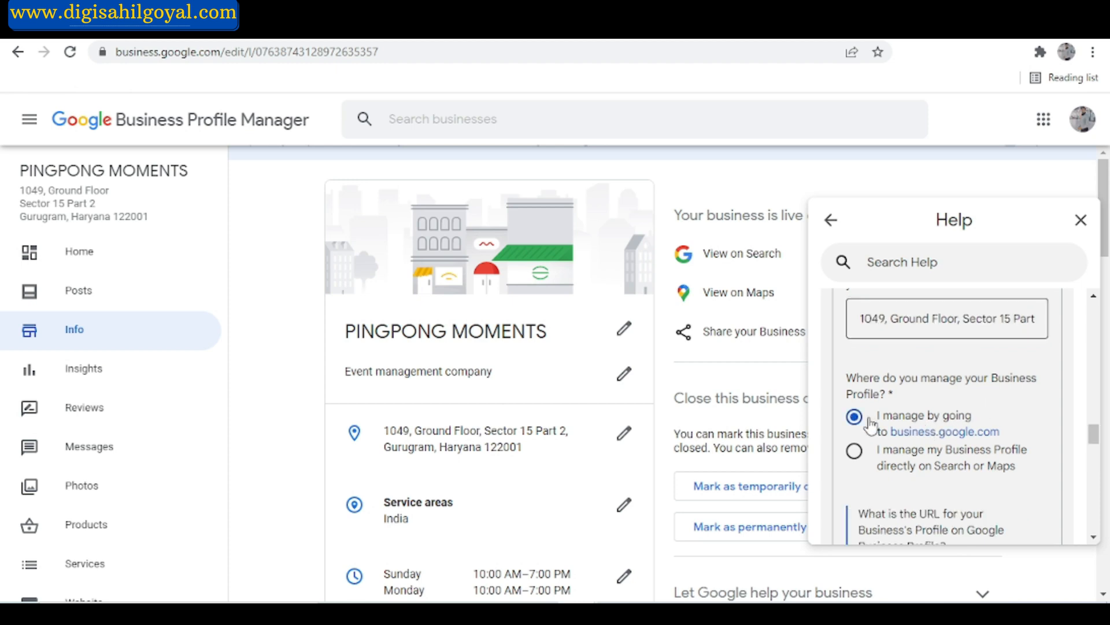
scroll(867, 427, down, 5)
click(938, 486)
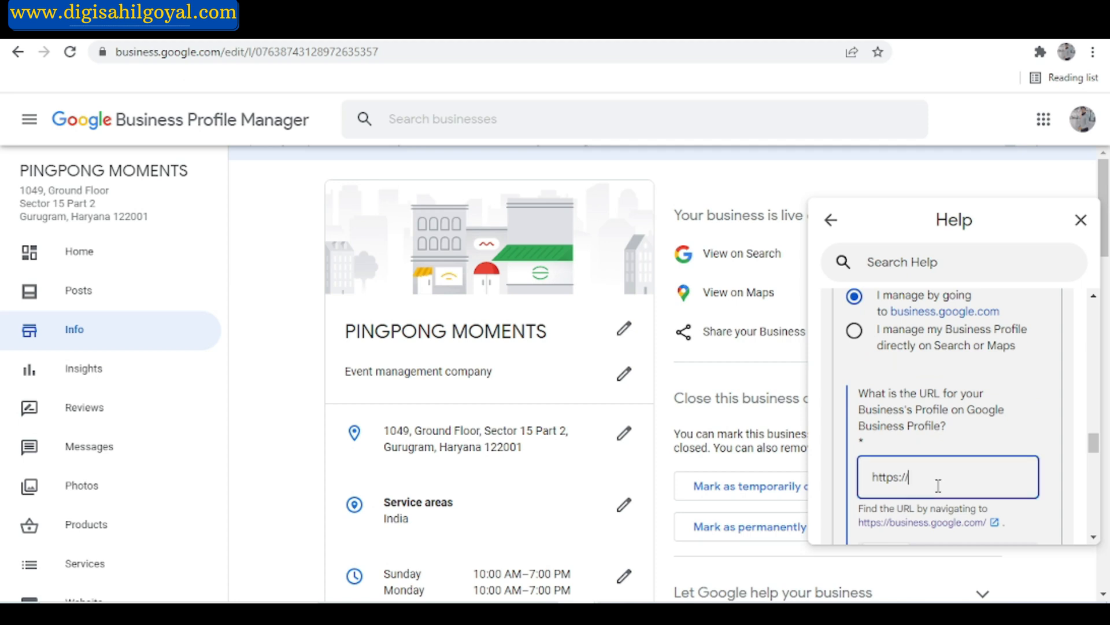
scroll(938, 486, down, 1)
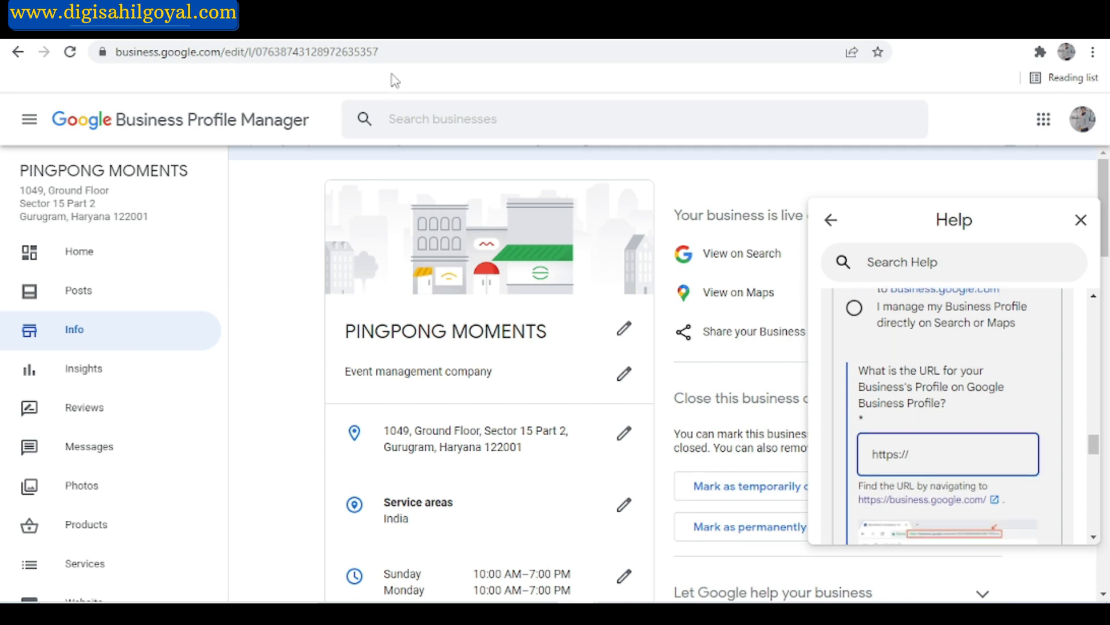
click(390, 52)
key(ctrl+a)
key(ctrl+c)
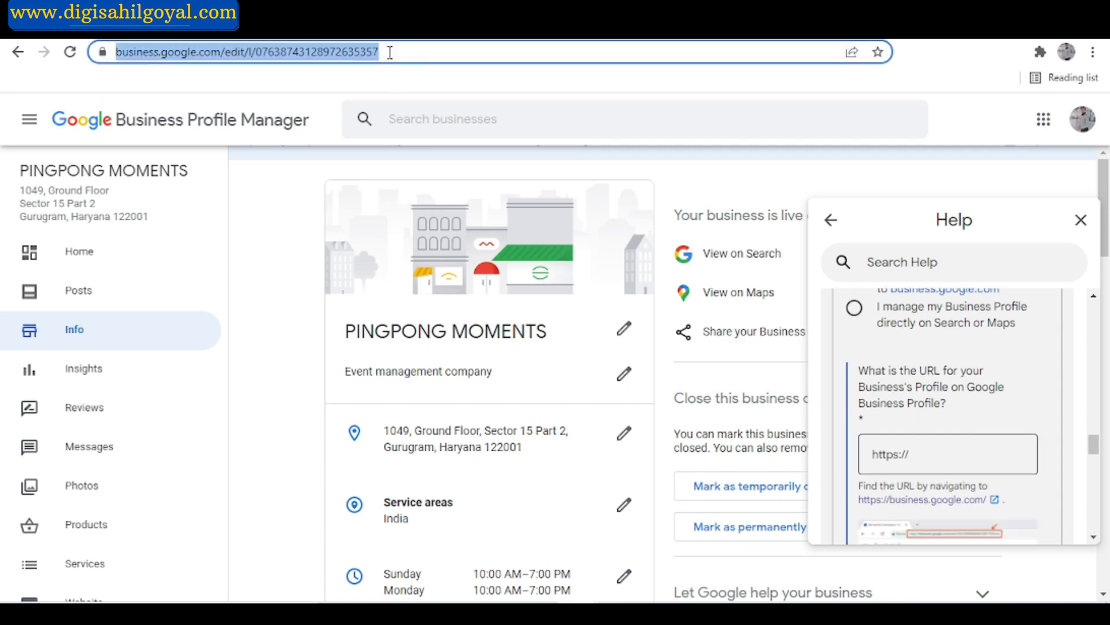
click(927, 458)
key(ctrl+a)
key(ctrl+v)
Copy the business's phone number from its Info page into the form's contact phone number field.
scroll(927, 458, down, 5)
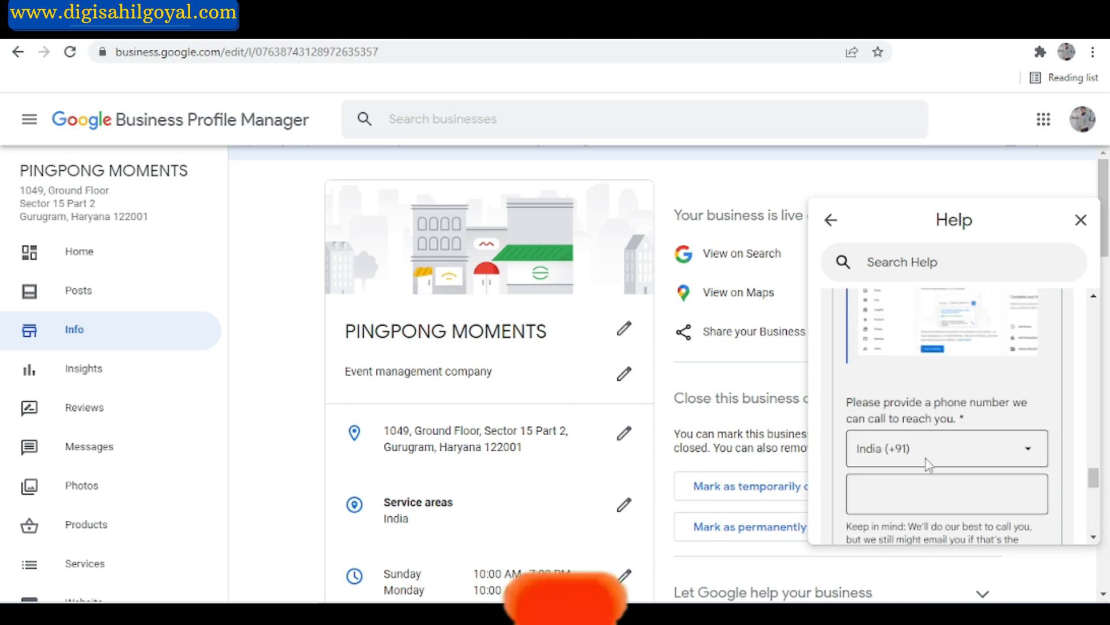
click(926, 459)
scroll(565, 427, down, 4)
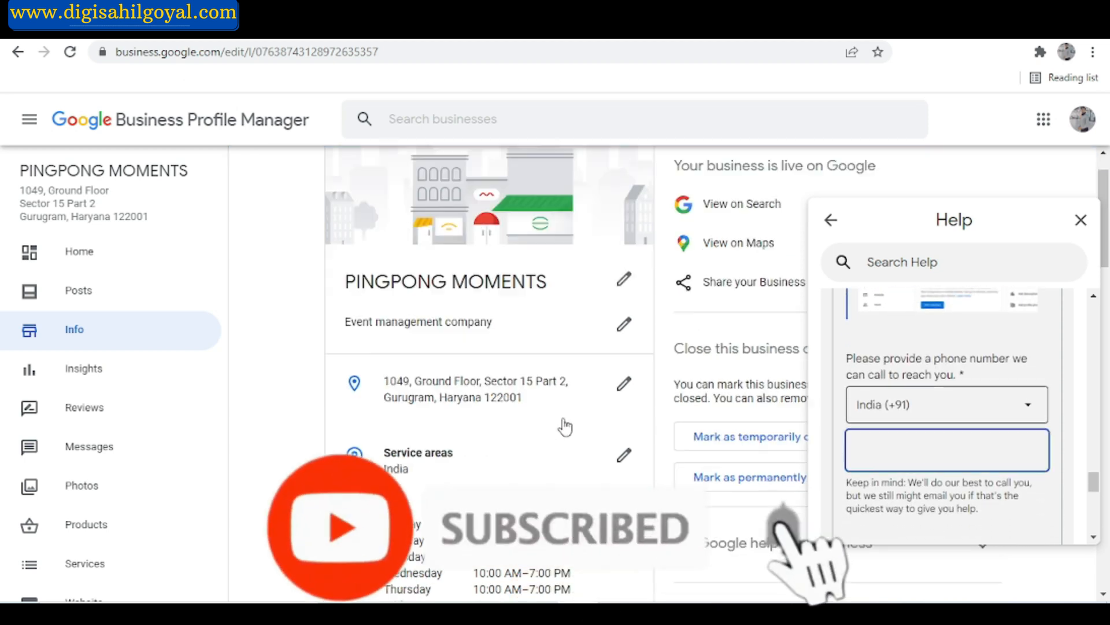
scroll(488, 376, down, 5)
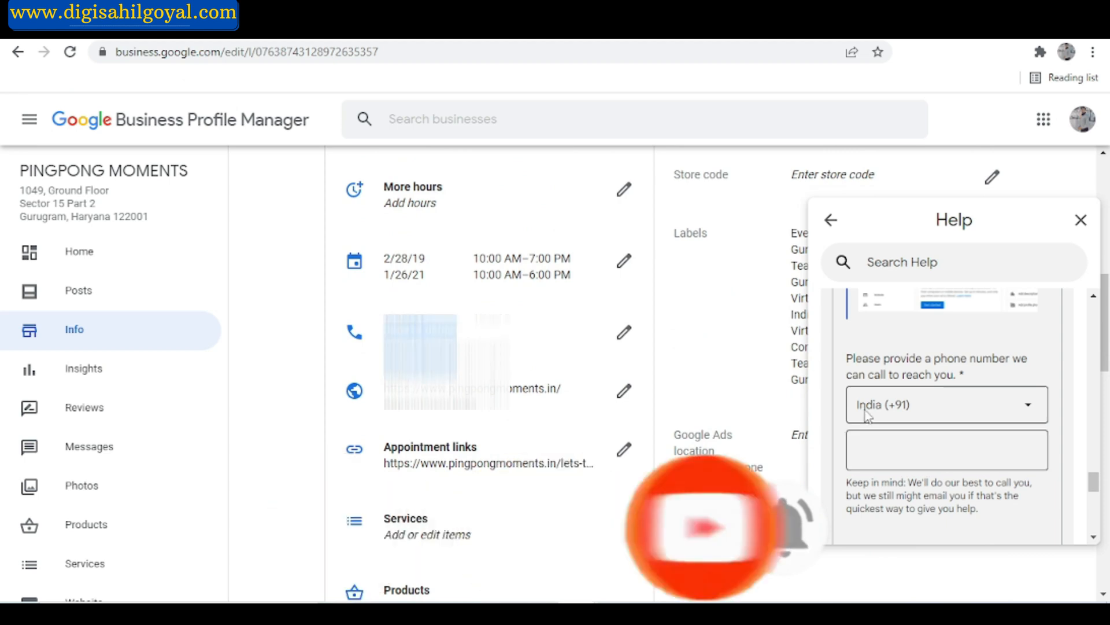
click(888, 451)
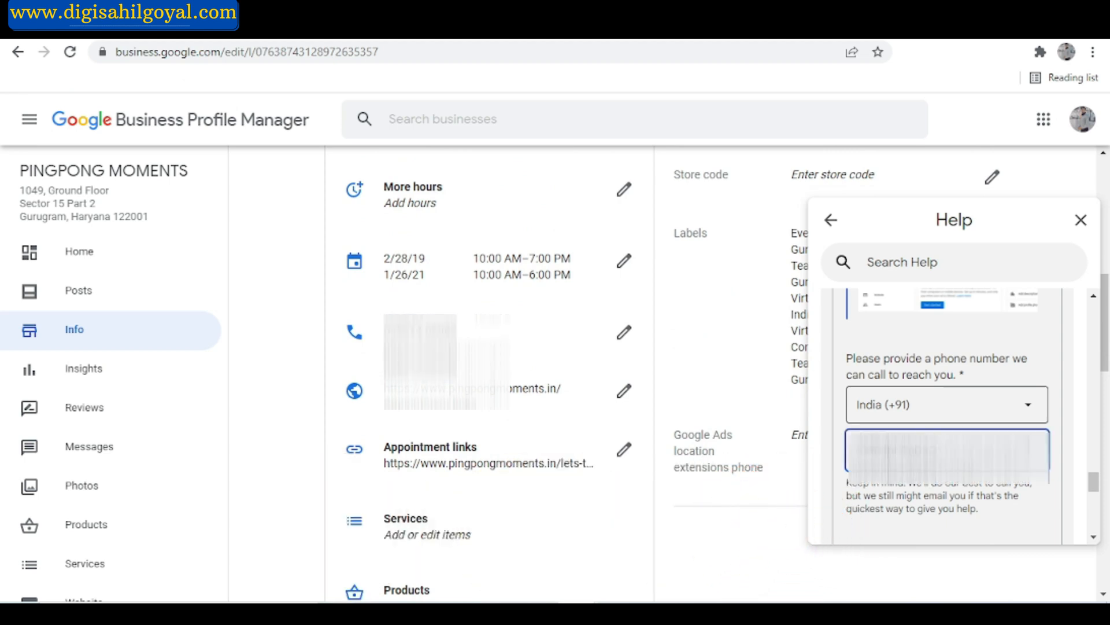
Look over the form's additional context, proof attachment and submission sections, and close the Help form.
scroll(922, 451, down, 2)
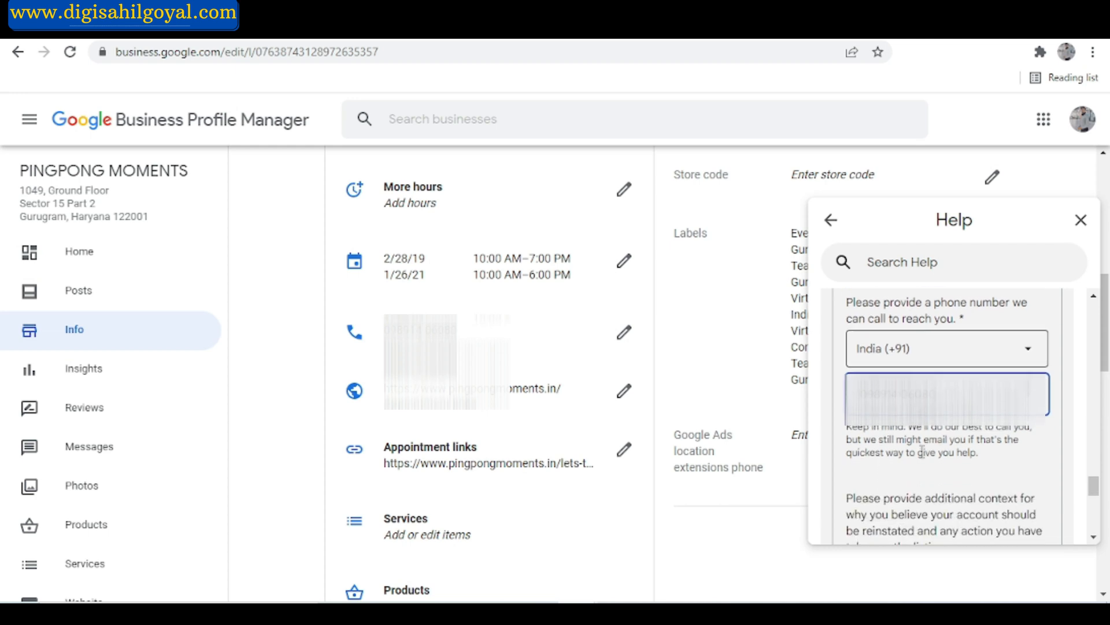
scroll(923, 451, down, 2)
click(925, 442)
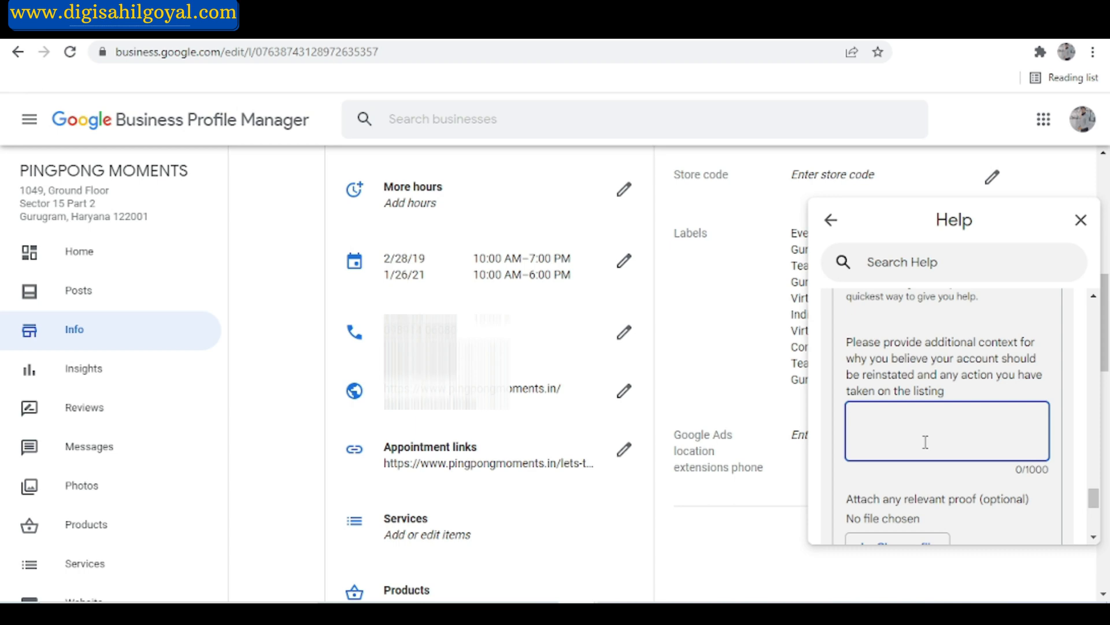
scroll(926, 441, down, 3)
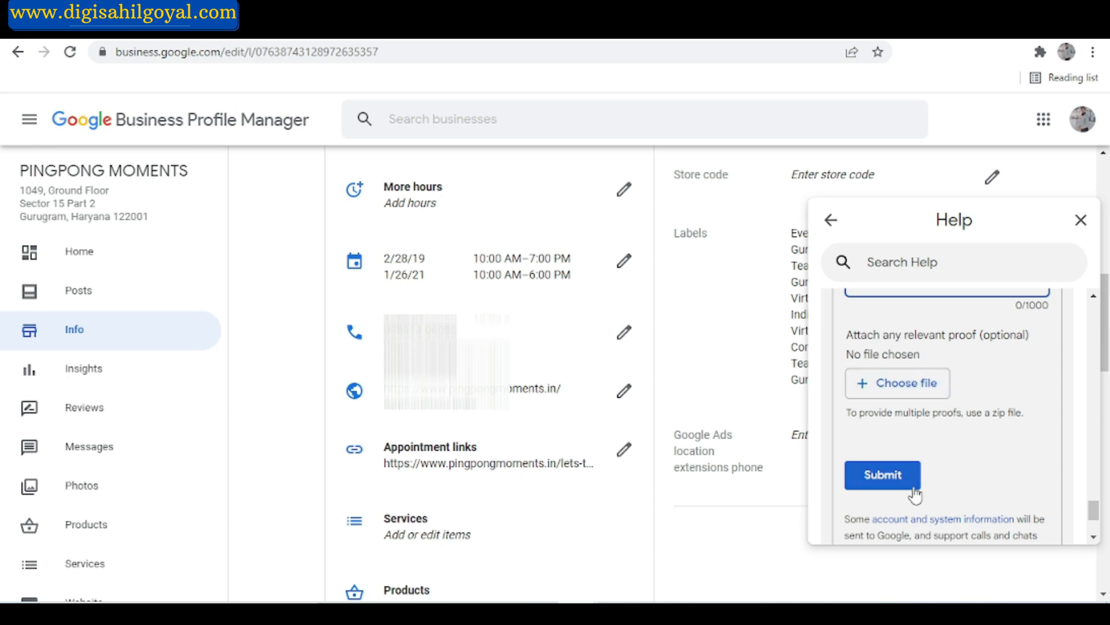
click(1081, 221)
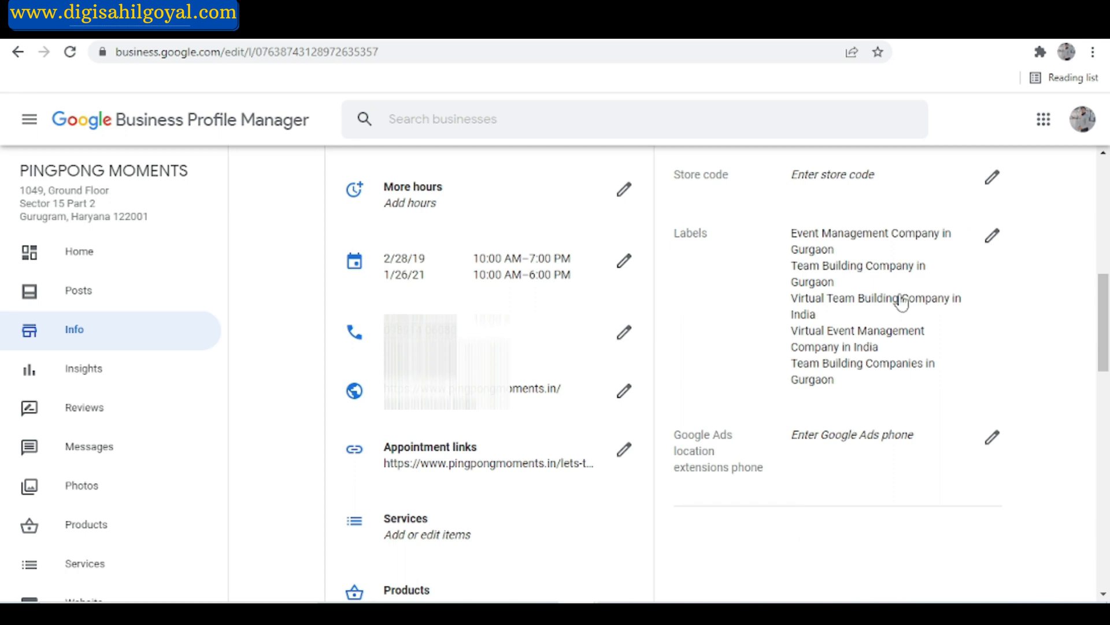
Open the business's Posts page and look through the remaining management options, including adding a new business.
scroll(528, 415, up, 5)
click(109, 298)
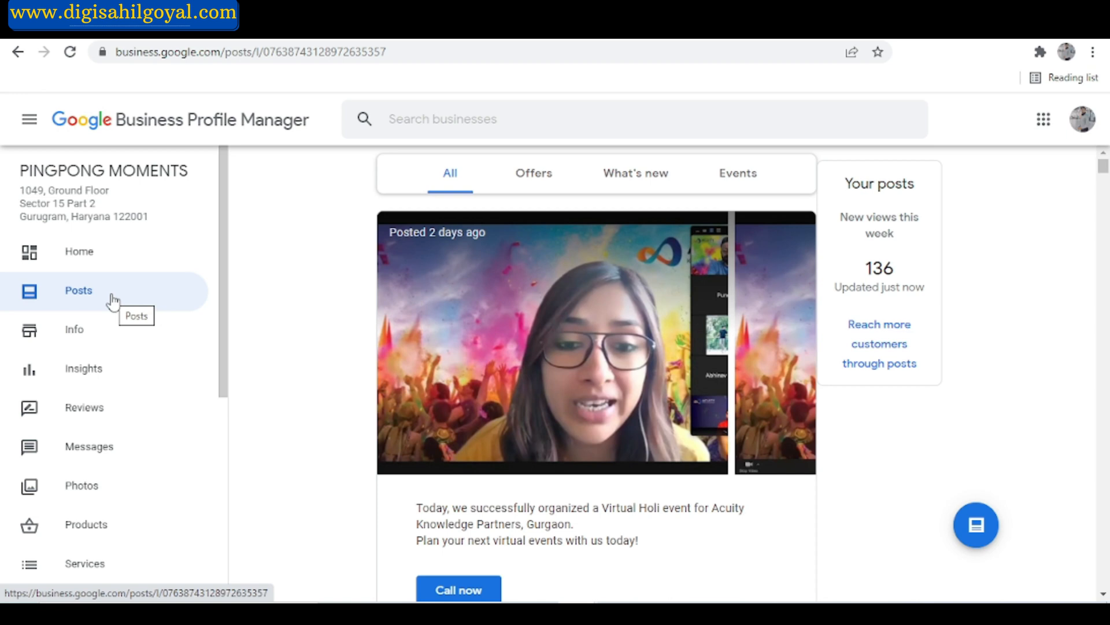
scroll(113, 299, down, 4)
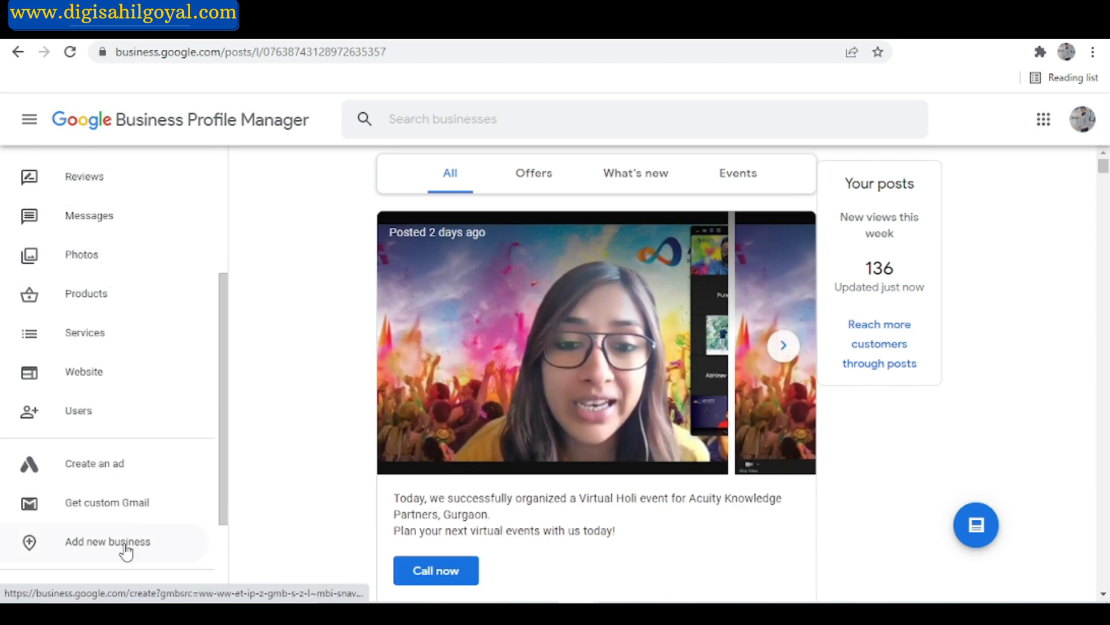